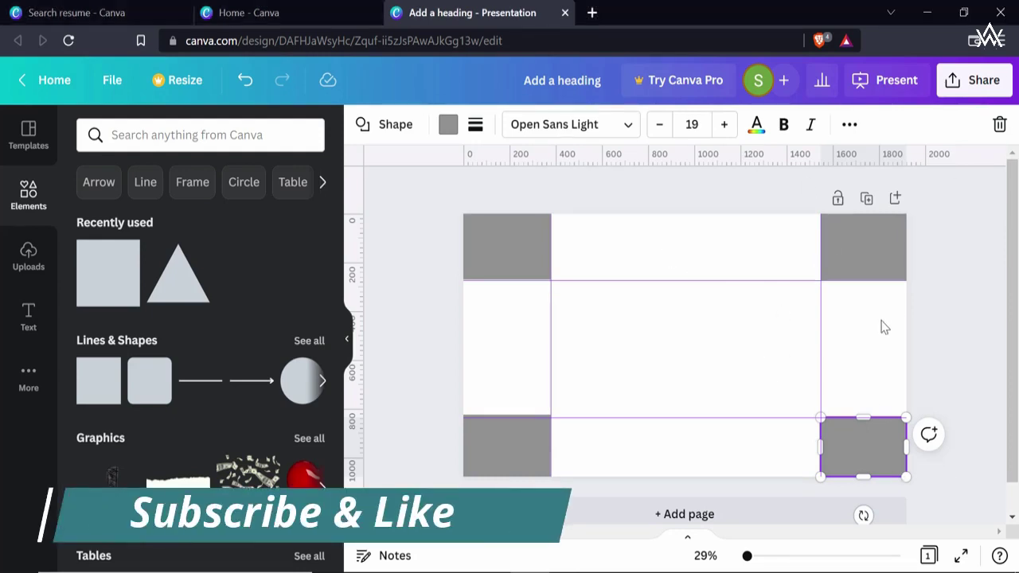
Delete the four gray rectangles from the corners of the page
left_click_drag(882, 305, 412, 215)
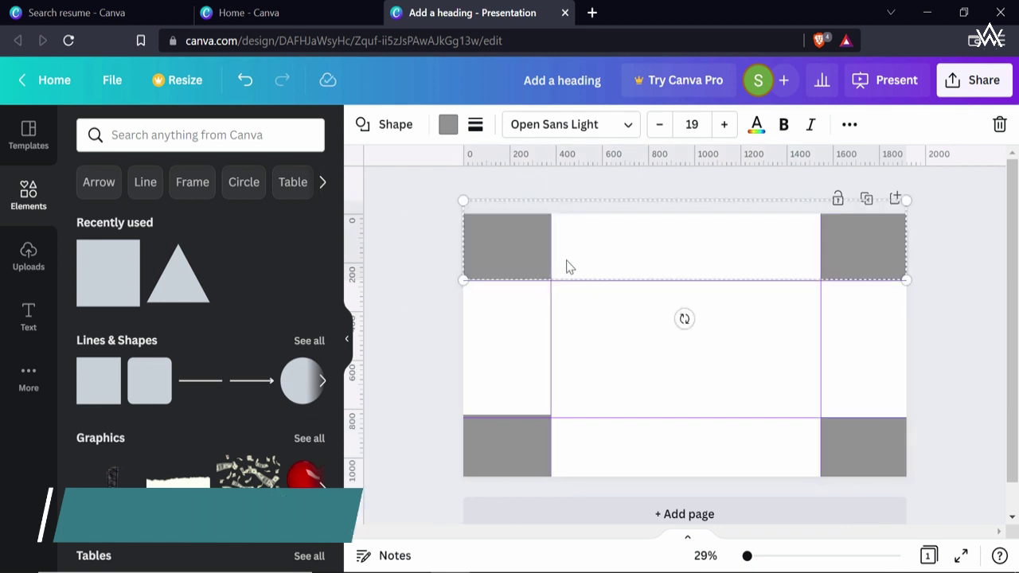
key("Delete")
left_click_drag(473, 221, 883, 484)
right_click(876, 470)
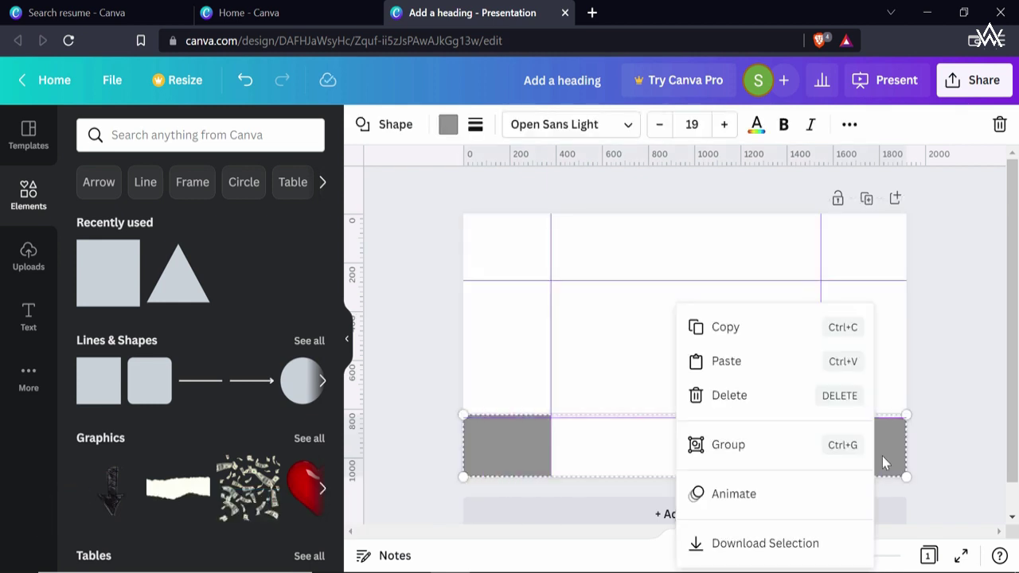
left_click(805, 395)
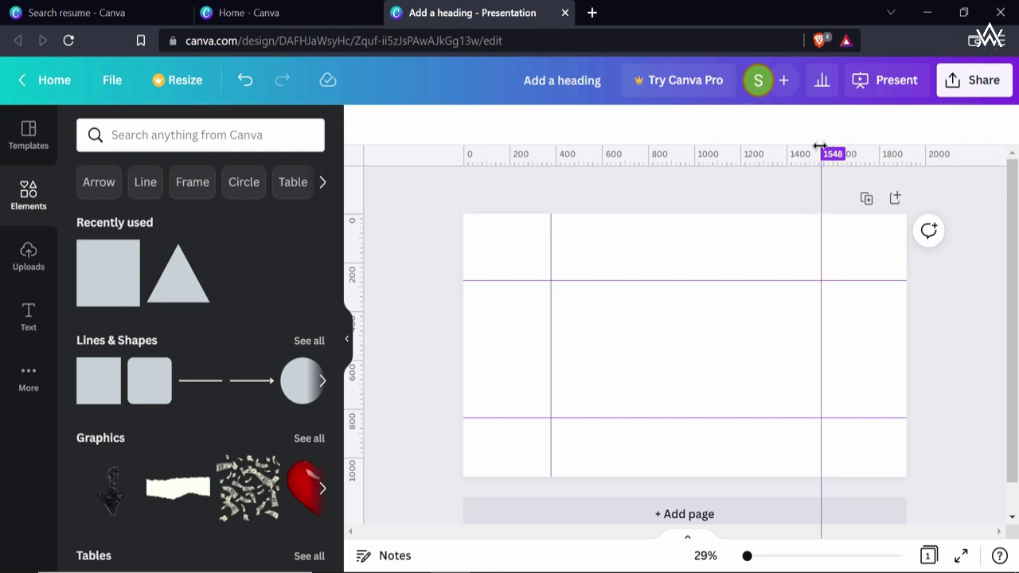
Hide the rulers and guides on the page
left_click_drag(820, 146, 822, 170)
left_click(112, 80)
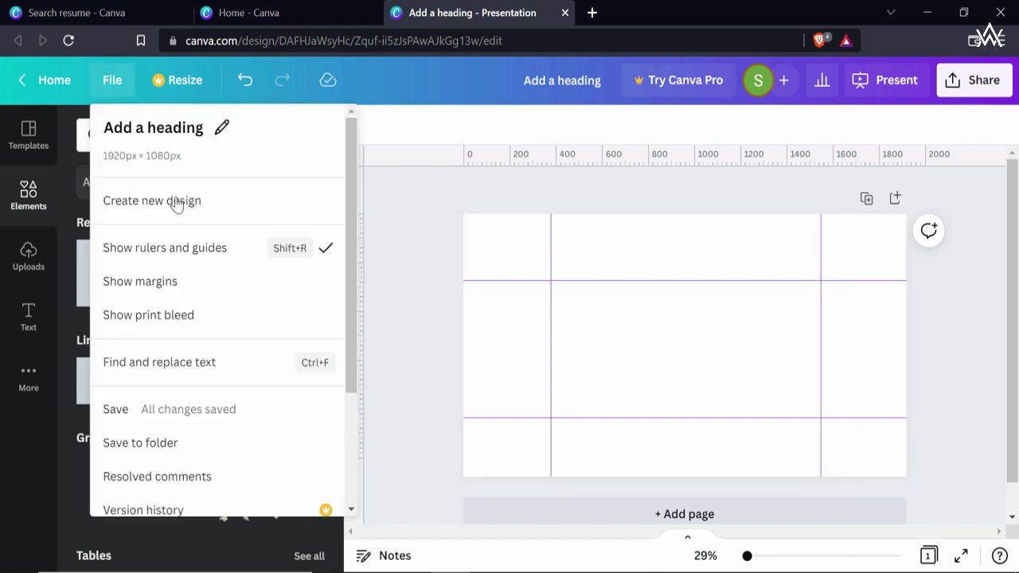
left_click(275, 250)
left_click(692, 333)
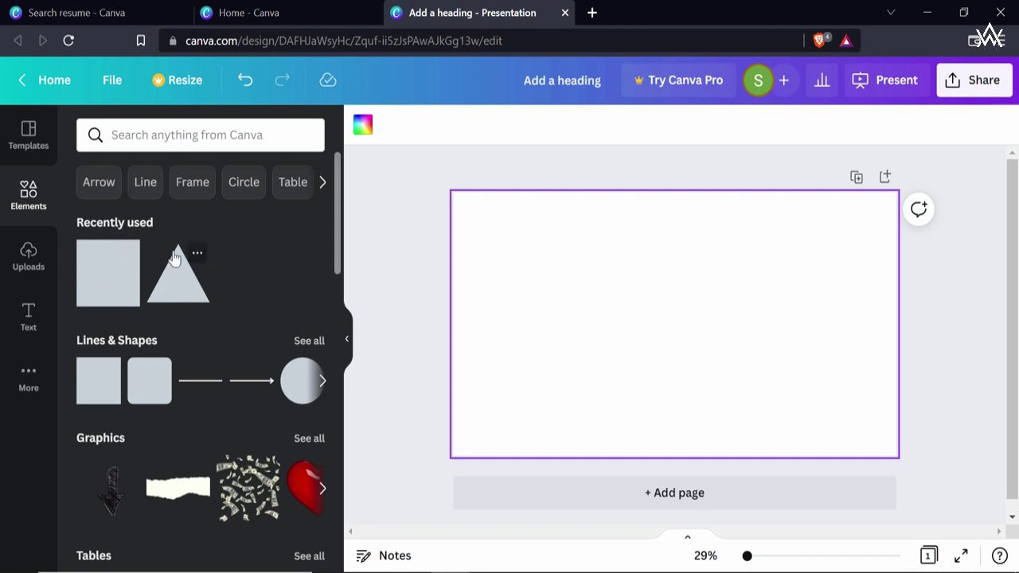
Search the elements for "line" and place a plain solid line in the upper part of the page
left_click(181, 137)
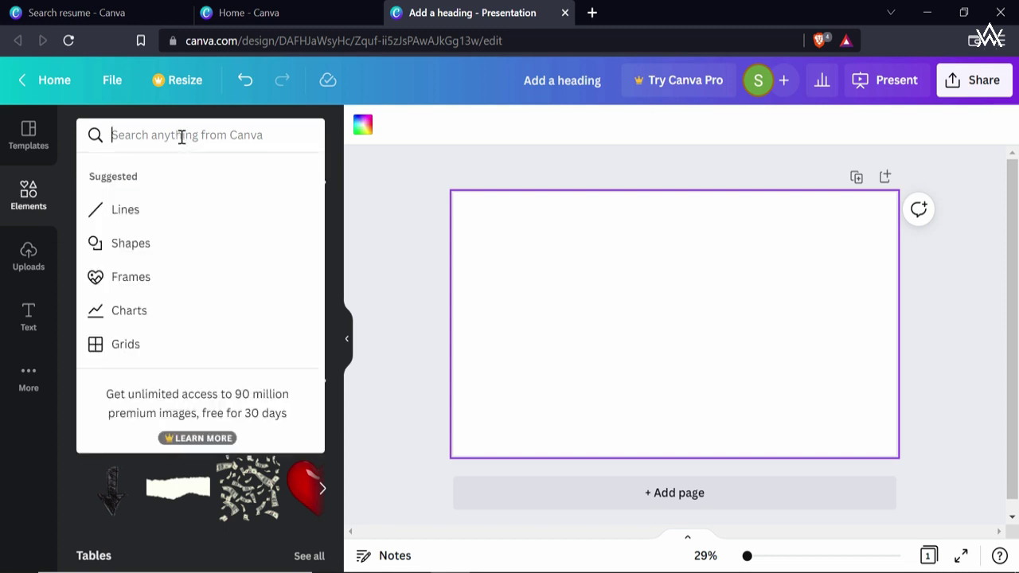
key("BackSpace")
type("line")
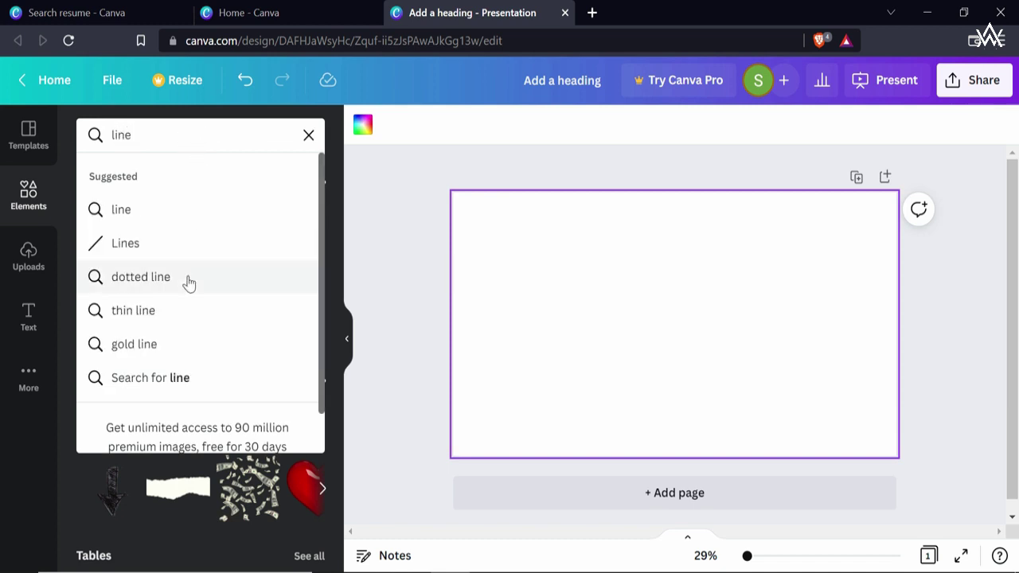
left_click(184, 244)
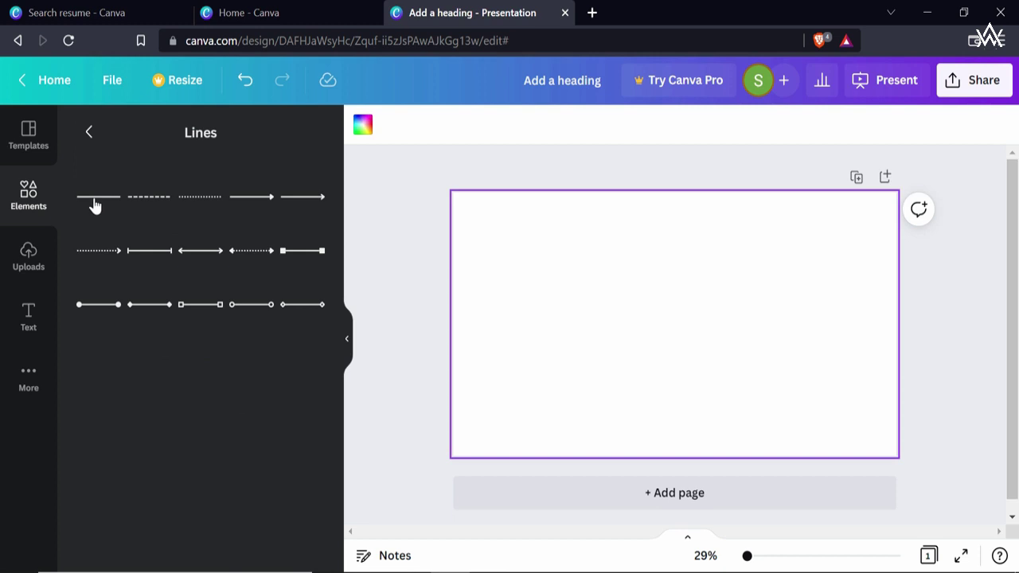
left_click_drag(94, 206, 736, 323)
left_click_drag(670, 272, 595, 263)
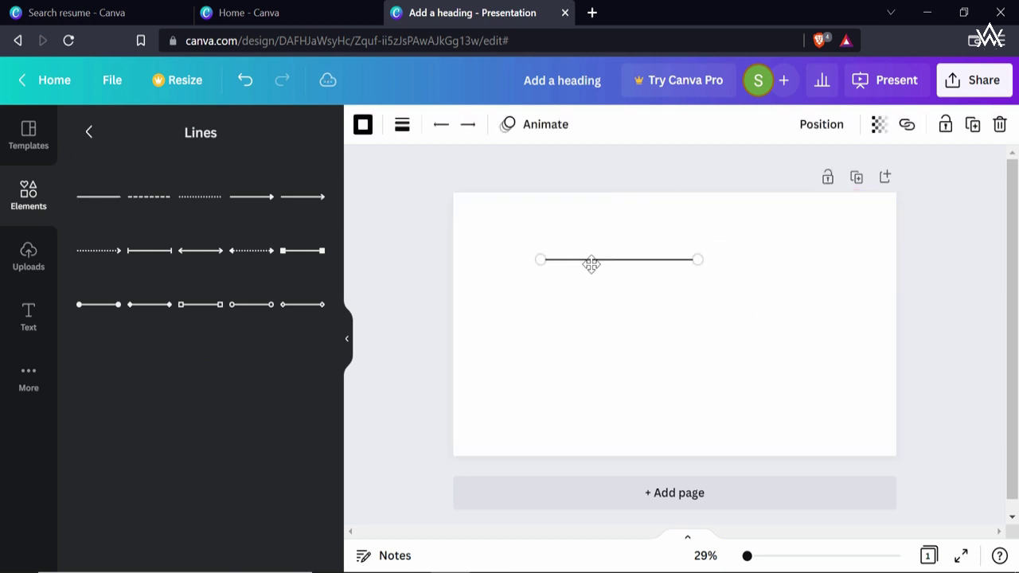
Increase the line's weight to make it a thick bar
left_click(399, 134)
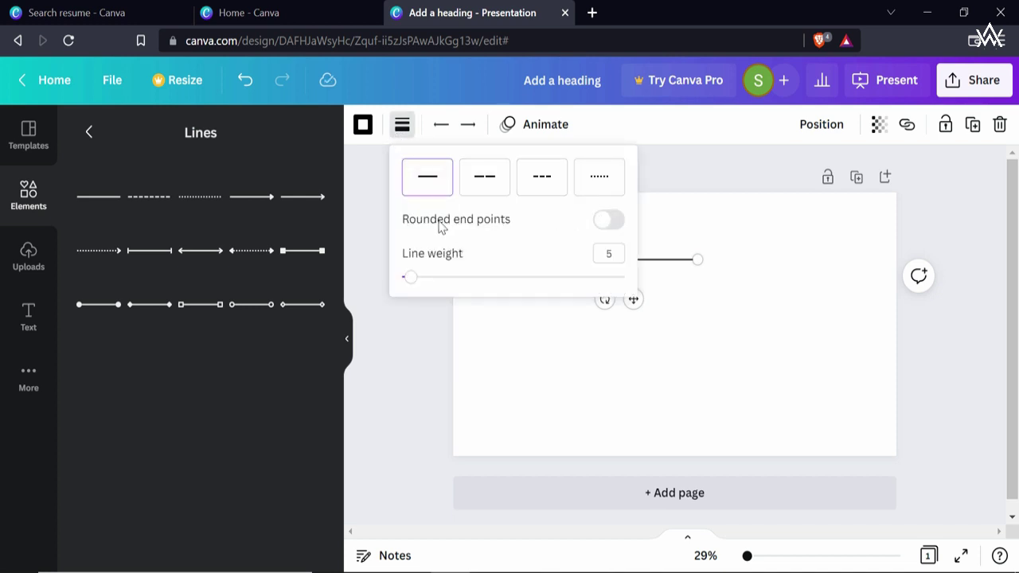
left_click_drag(409, 277, 473, 291)
left_click(667, 306)
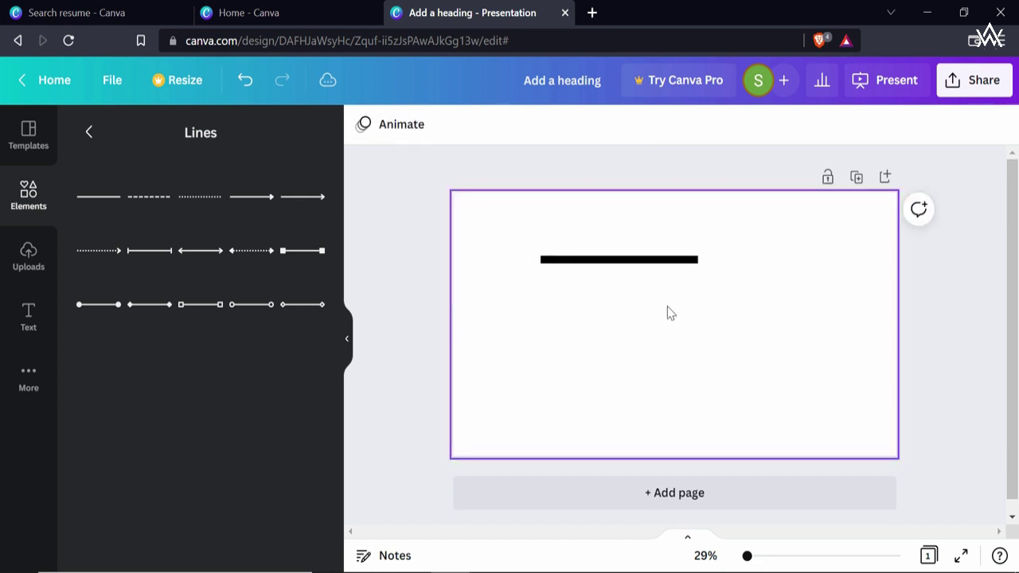
Lengthen the line at both ends to about 1,530 px and center it horizontally on the page
left_click(704, 259)
left_click_drag(698, 259, 866, 261)
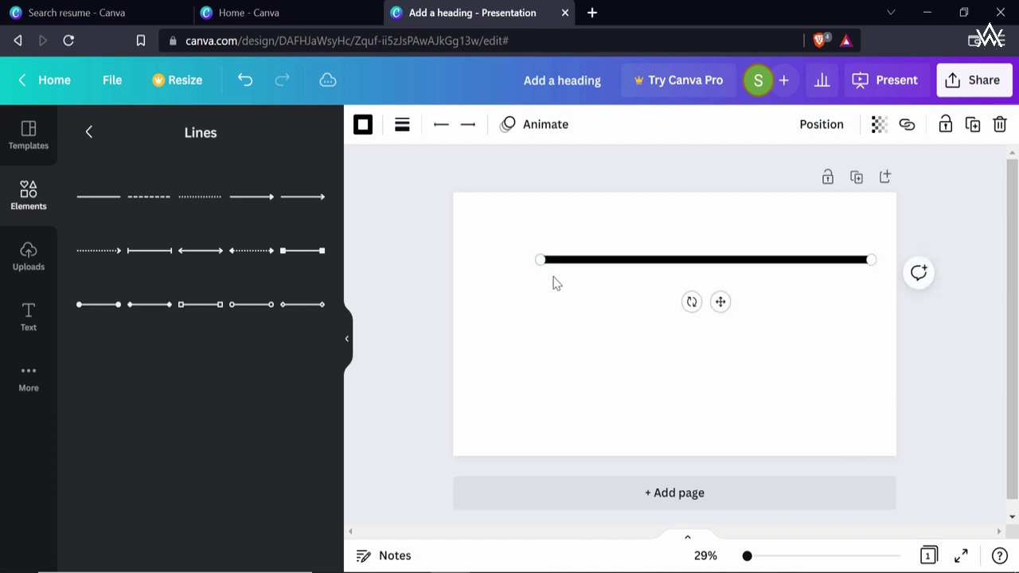
left_click_drag(533, 261, 518, 259)
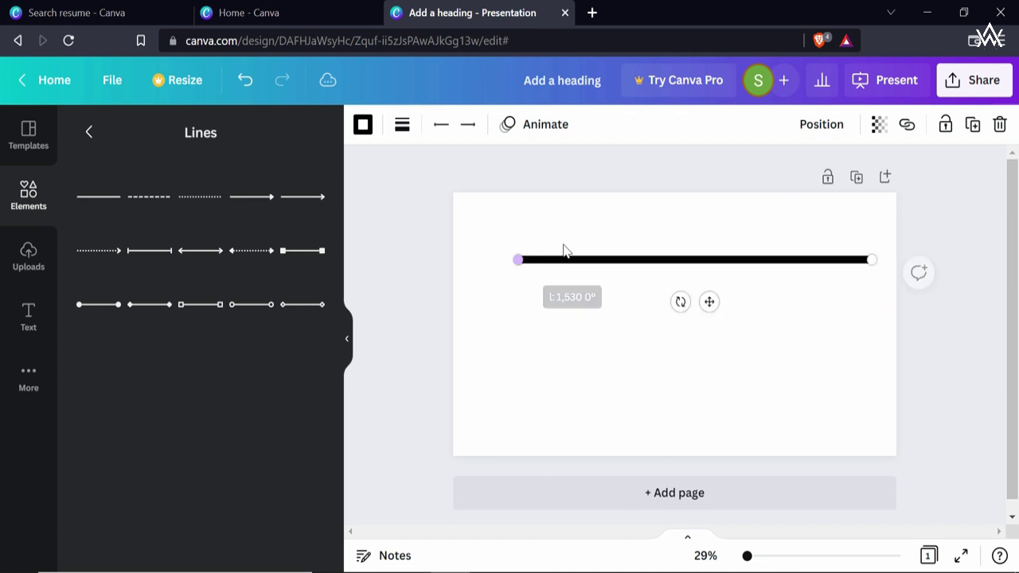
left_click(816, 341)
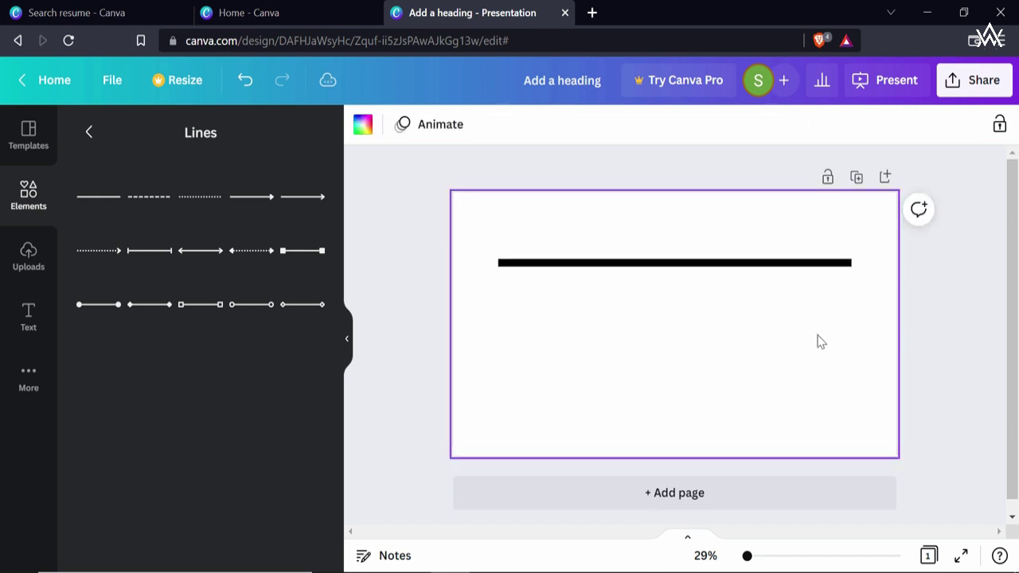
Change the line's color to the dark green from the default colors
left_click(762, 264)
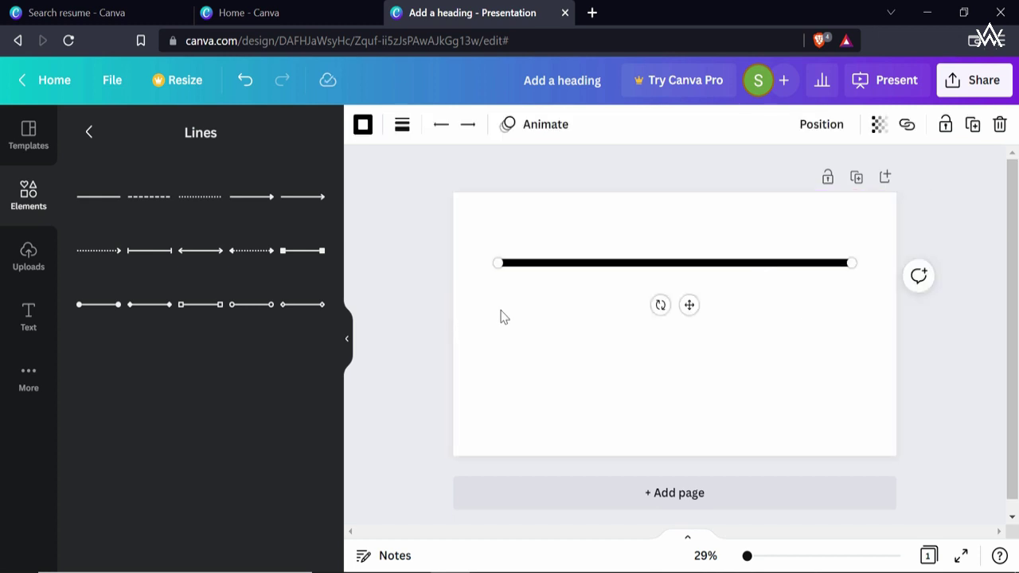
left_click(362, 126)
scroll(314, 334, "down", 1)
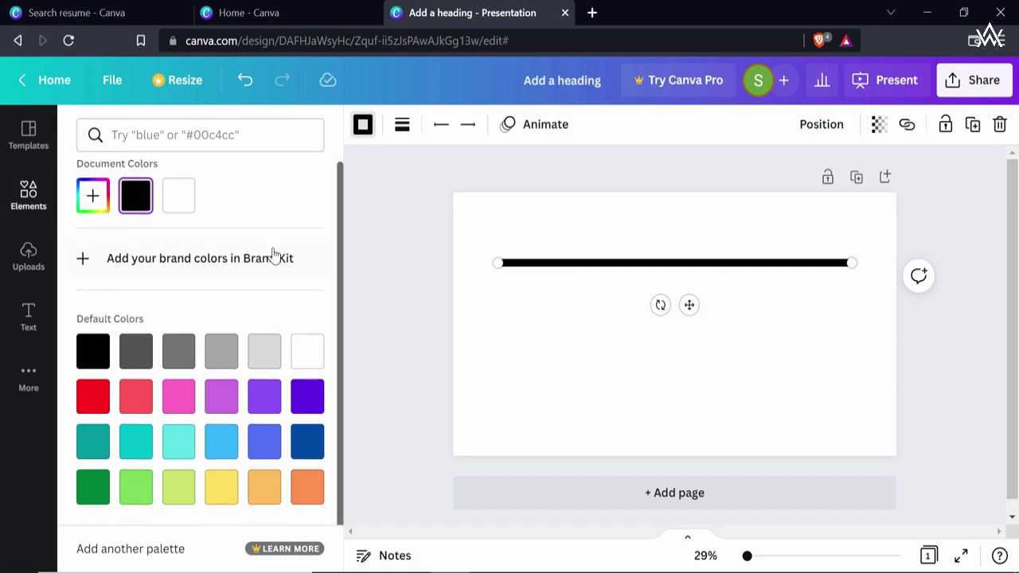
left_click(94, 497)
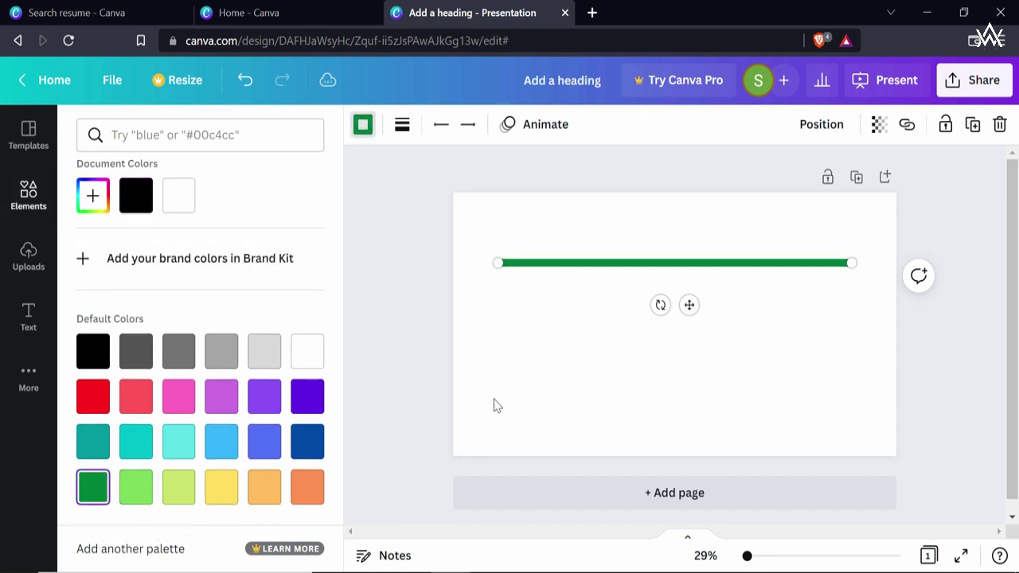
left_click(565, 381)
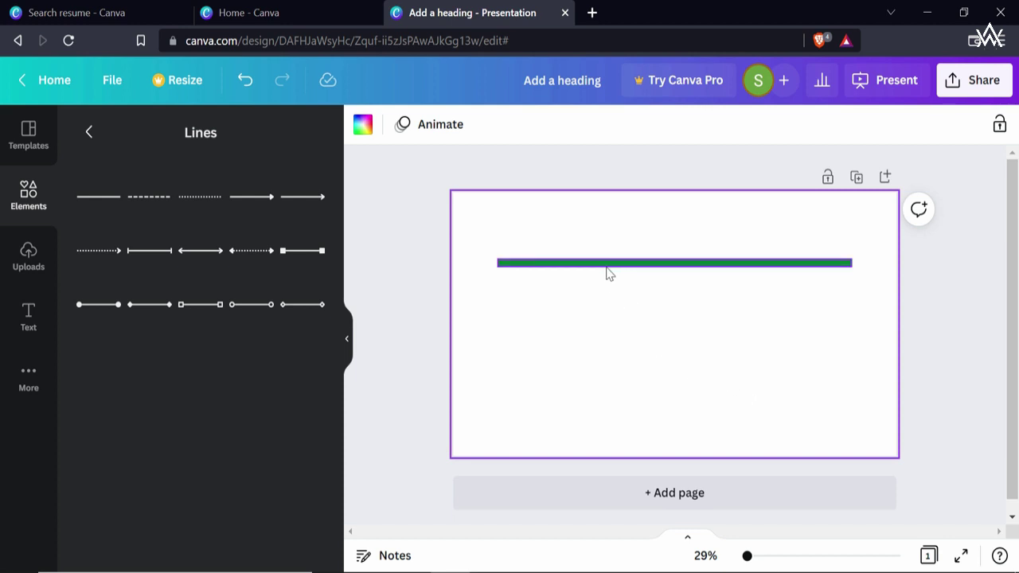
Add a heading to the page with the text "MY COMPLETE CANVA TRAINING"
left_click(31, 312)
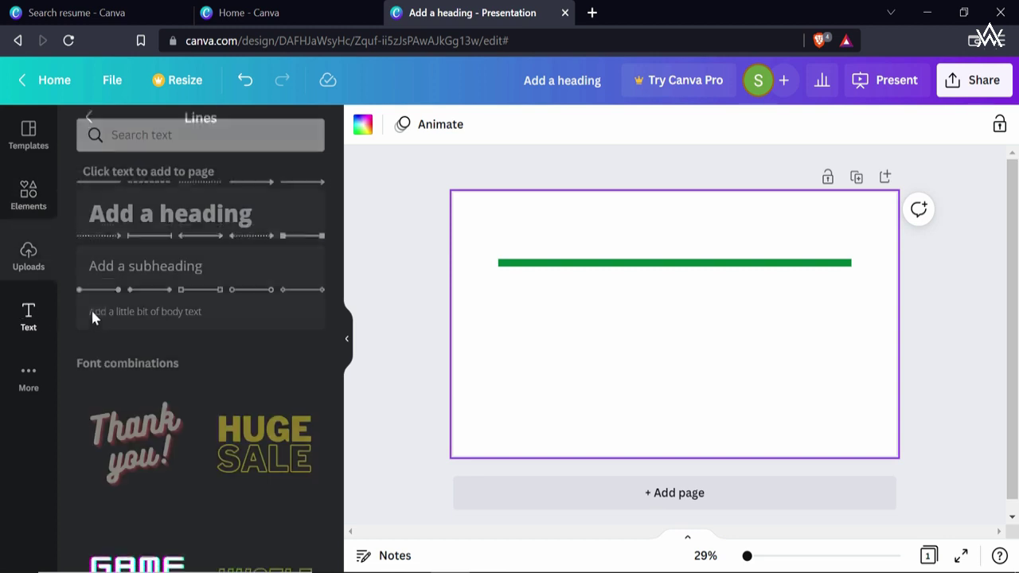
left_click(144, 216)
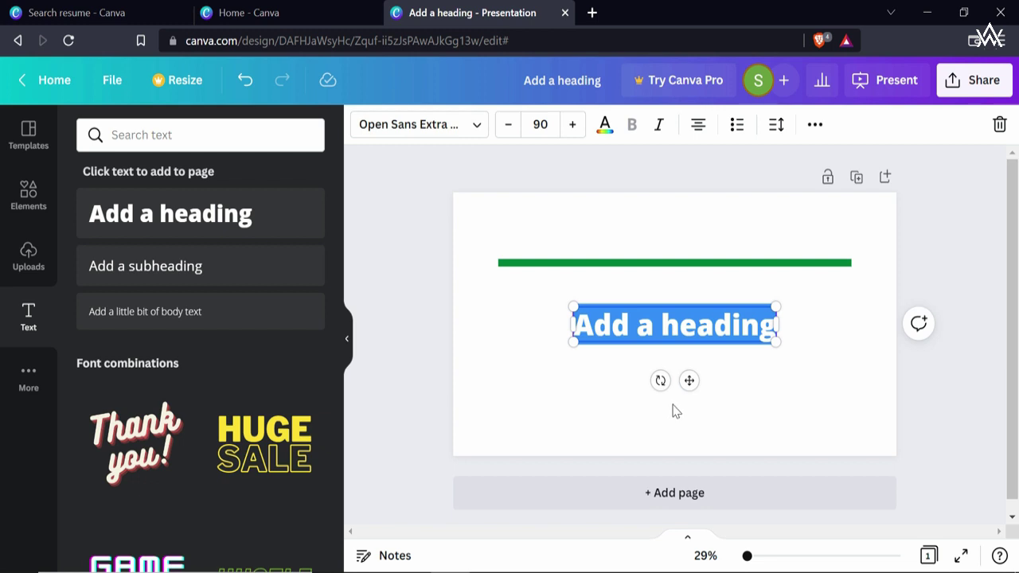
type("My Comple")
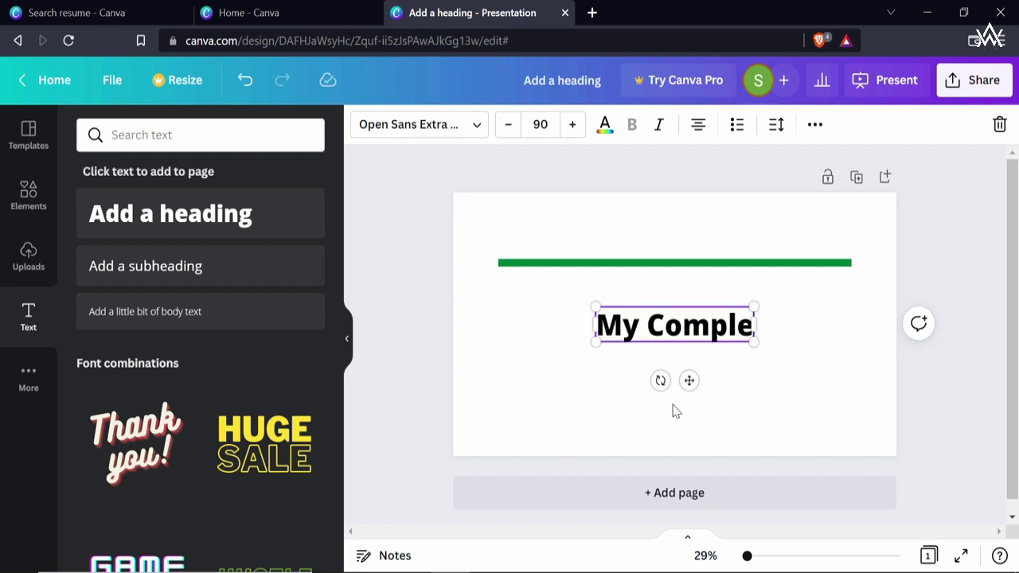
key("BackSpace")
key("BackSpace")
key("BackSpace")
key("BackSpace")
key("BackSpace")
key("BackSpace")
key("BackSpace")
key("BackSpace")
key("BackSpace")
type("MY COMPLETE CANVA TRAINING")
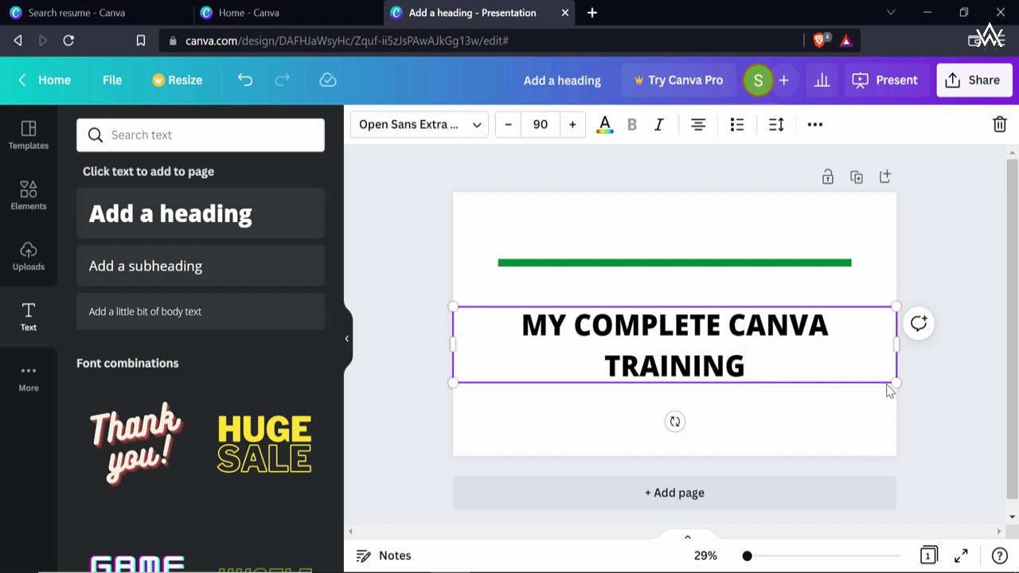
Scale down the heading and reduce its font size to 64.6 so it fits on one line
left_click_drag(894, 382, 806, 367)
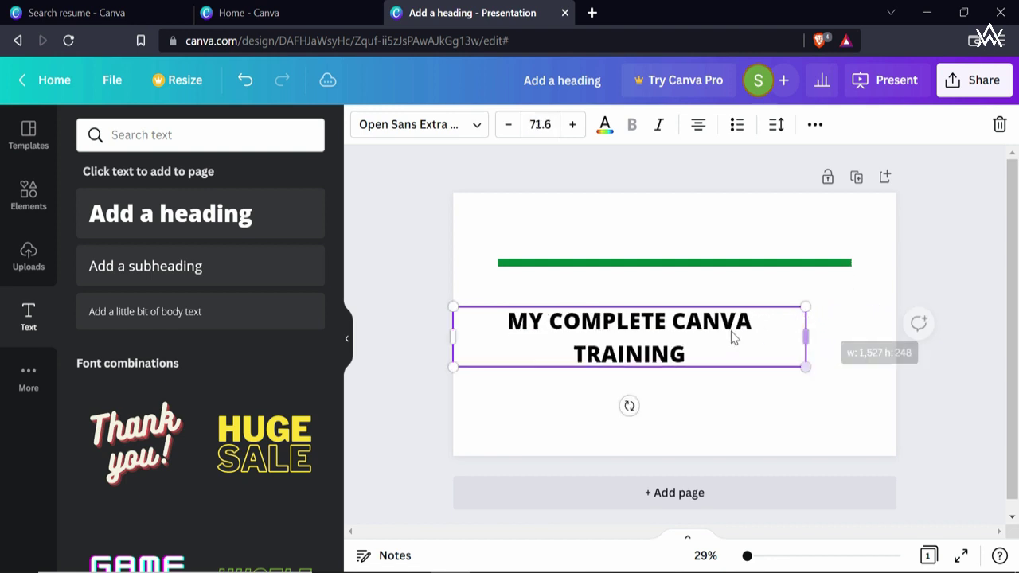
left_click(509, 125)
left_click(510, 125)
left_click(510, 125)
left_click(509, 124)
left_click(510, 125)
left_click(509, 125)
left_click(509, 125)
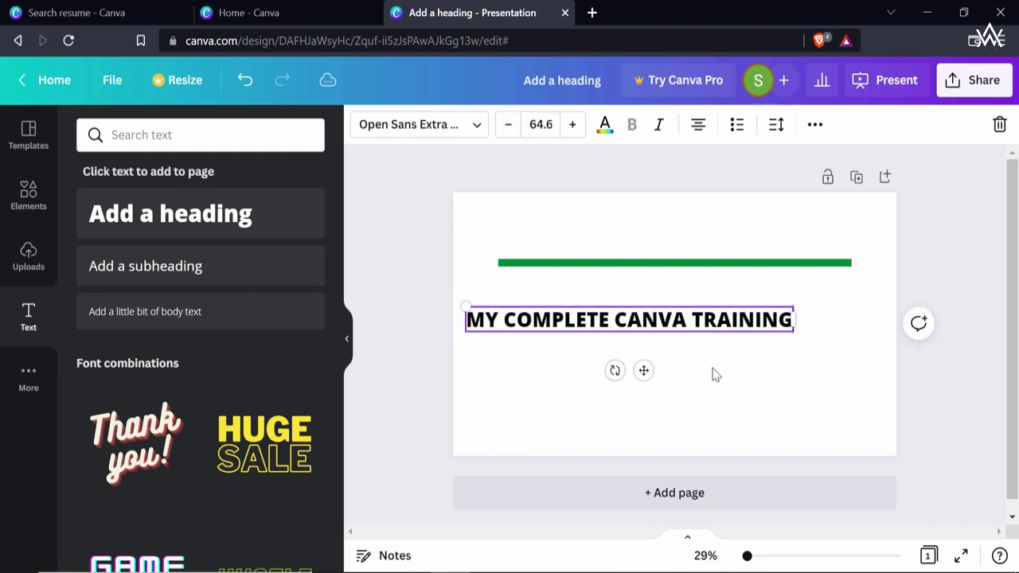
Move the heading just below the green line and center it horizontally on the page
left_click_drag(700, 319, 758, 320)
left_click(671, 358)
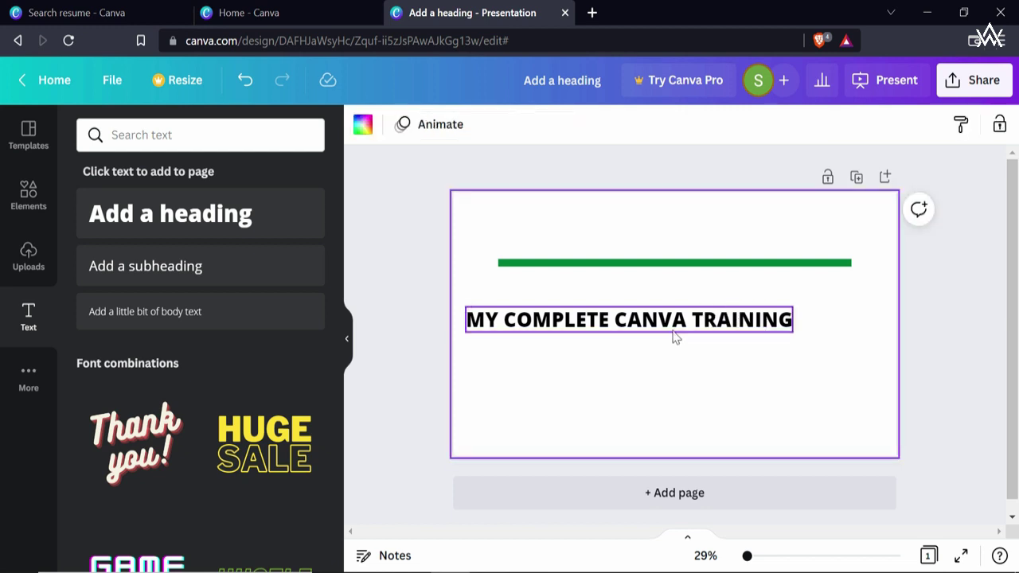
left_click_drag(674, 337, 719, 318)
left_click(754, 353)
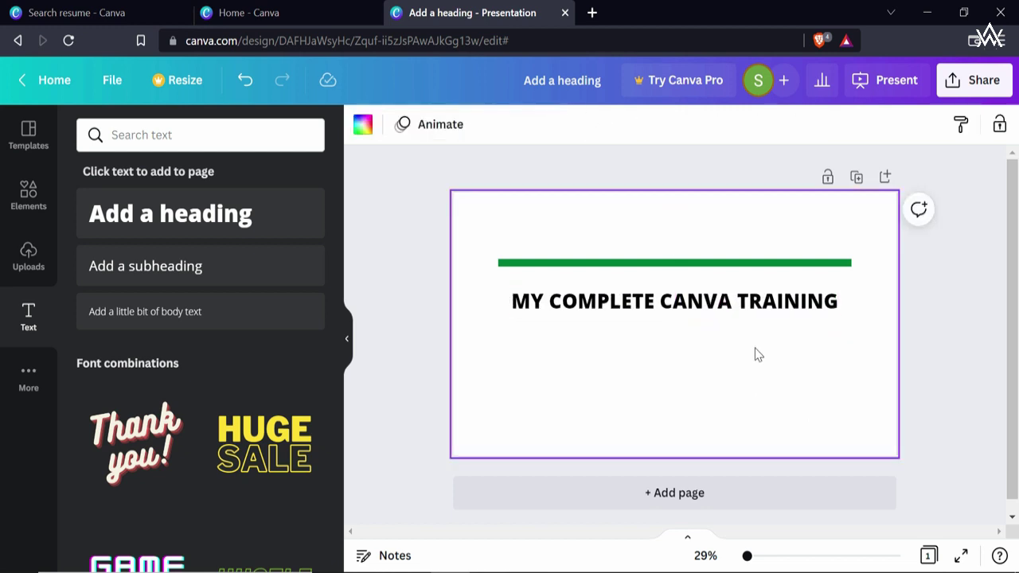
Try narrowing the heading's text box so its text wraps onto two lines
left_click(733, 299)
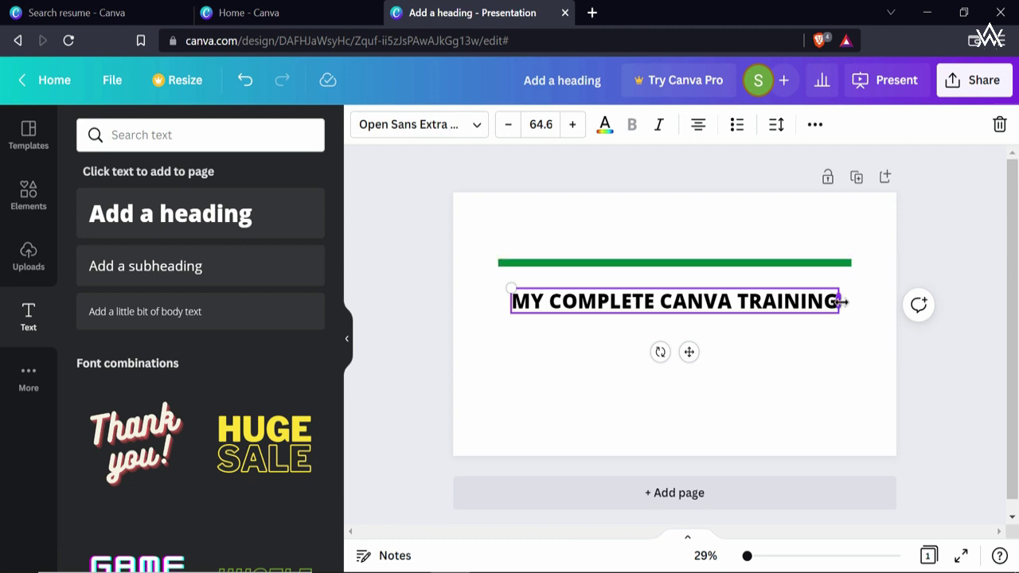
mouse_move(839, 301)
left_mouse_down()
mouse_move(851, 301)
mouse_move(838, 302)
left_mouse_up()
left_click_drag(746, 555, 753, 557)
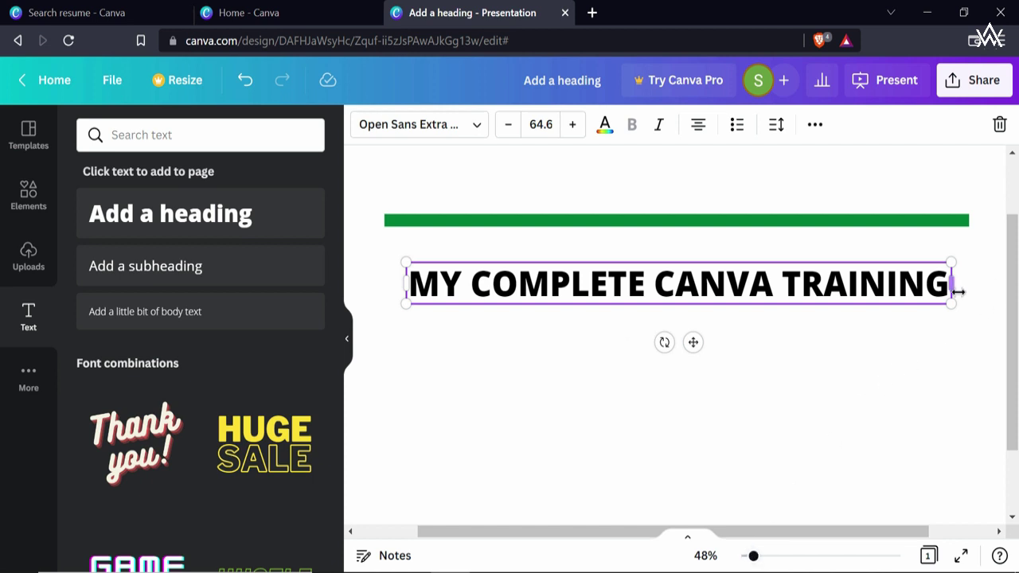
left_click_drag(952, 284, 856, 316)
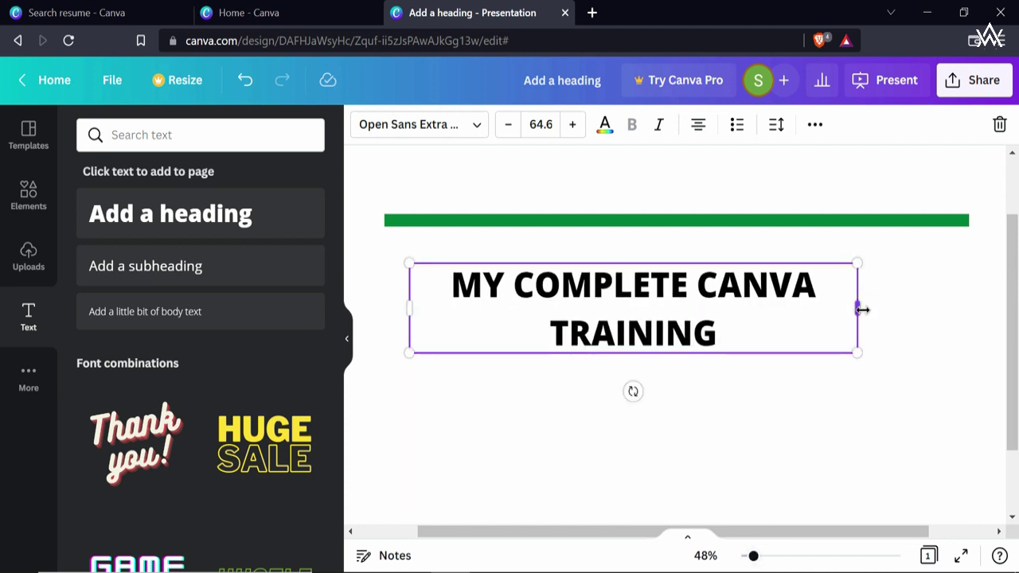
Widen the heading's text box on both sides to line up with the ends of the green line
left_click_drag(862, 308, 963, 306)
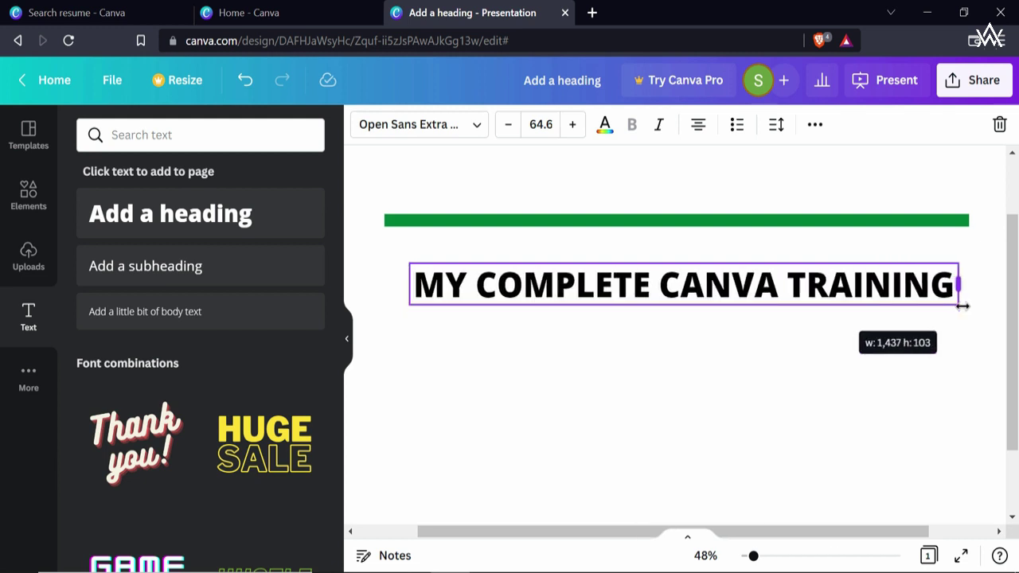
mouse_move(963, 305)
left_mouse_down()
mouse_move(968, 297)
mouse_move(951, 294)
mouse_move(971, 293)
left_mouse_up()
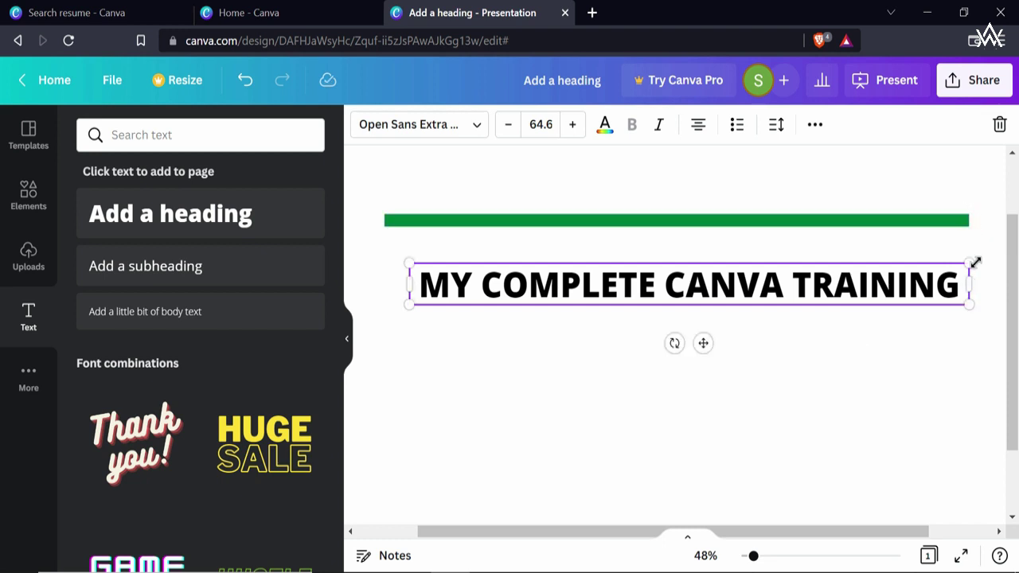
left_click(819, 409)
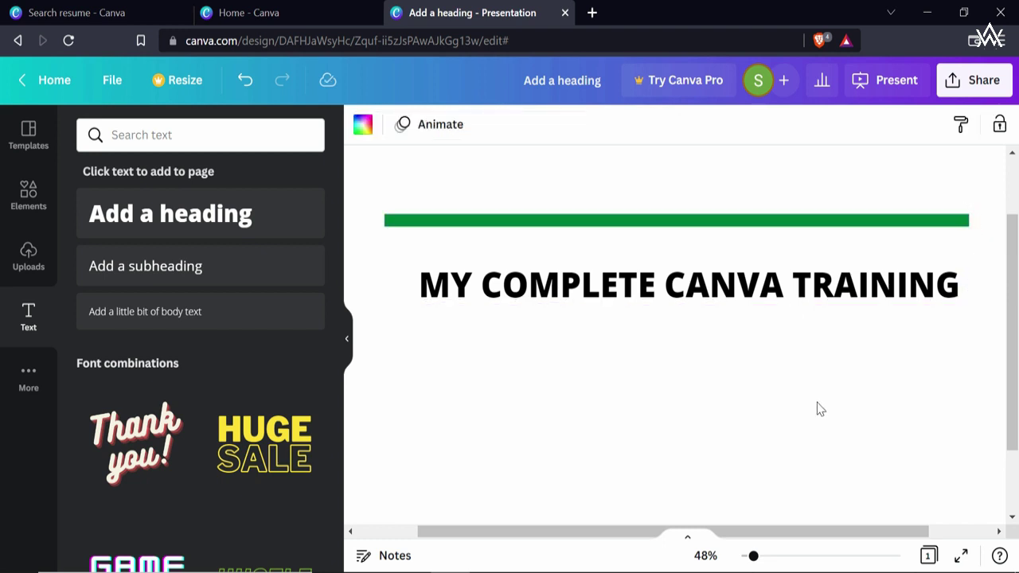
left_click(859, 304)
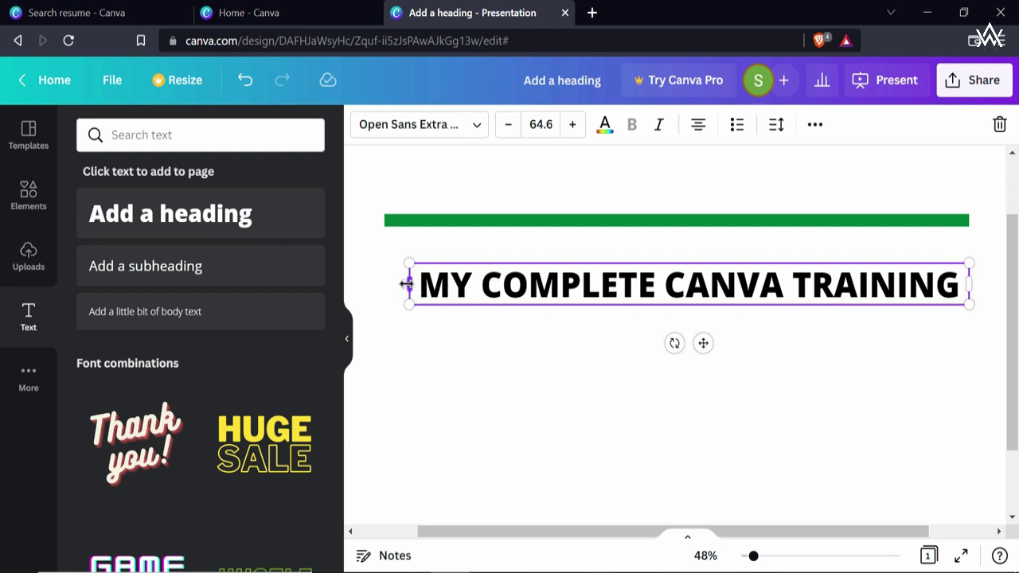
left_click_drag(406, 285, 382, 284)
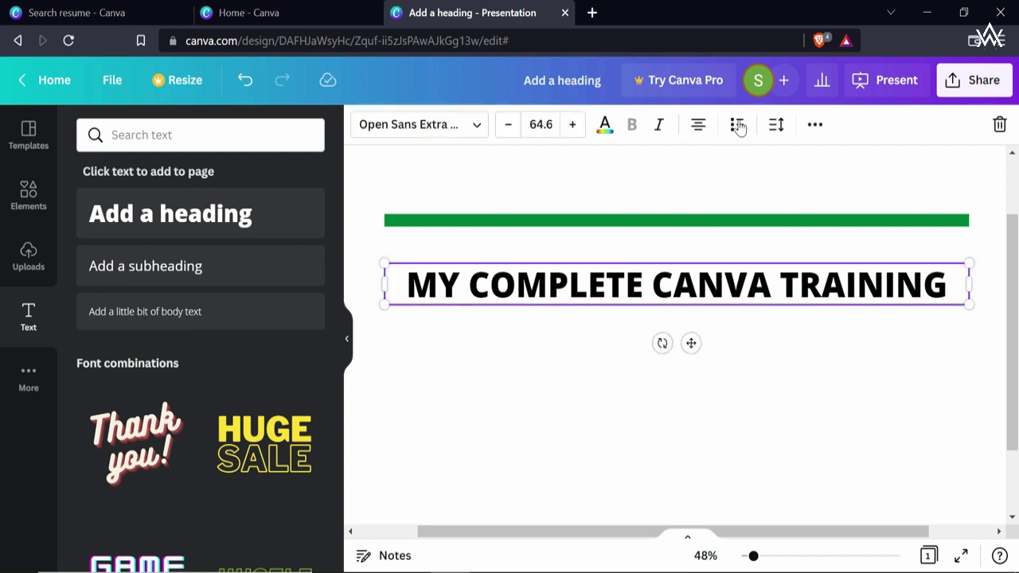
Widen the heading's letter spacing to 312
left_click(776, 128)
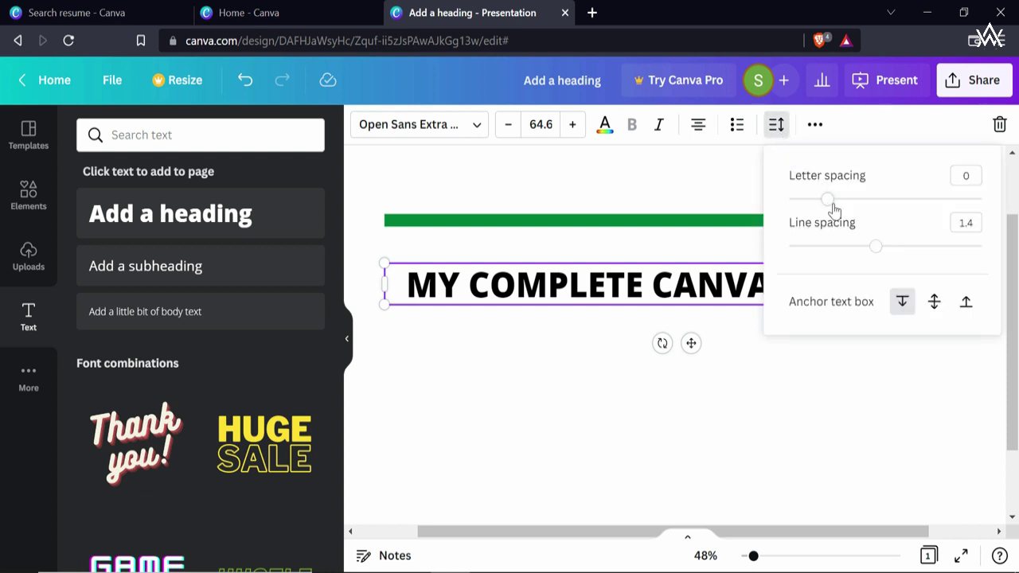
left_click_drag(828, 200, 886, 199)
left_click(921, 418)
left_click(848, 321)
Reduce the heading's font size to 43.6 so the widely spaced text fits on one line
left_click(503, 132)
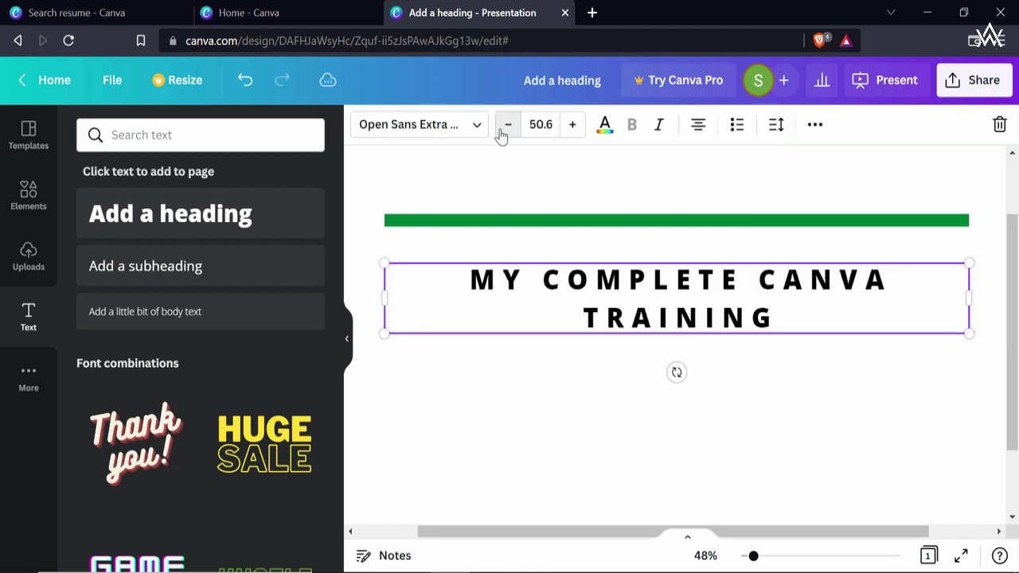
left_click(503, 131)
left_click(503, 131)
left_click(503, 132)
left_click(503, 131)
left_click(503, 132)
left_click(503, 131)
left_click(910, 471)
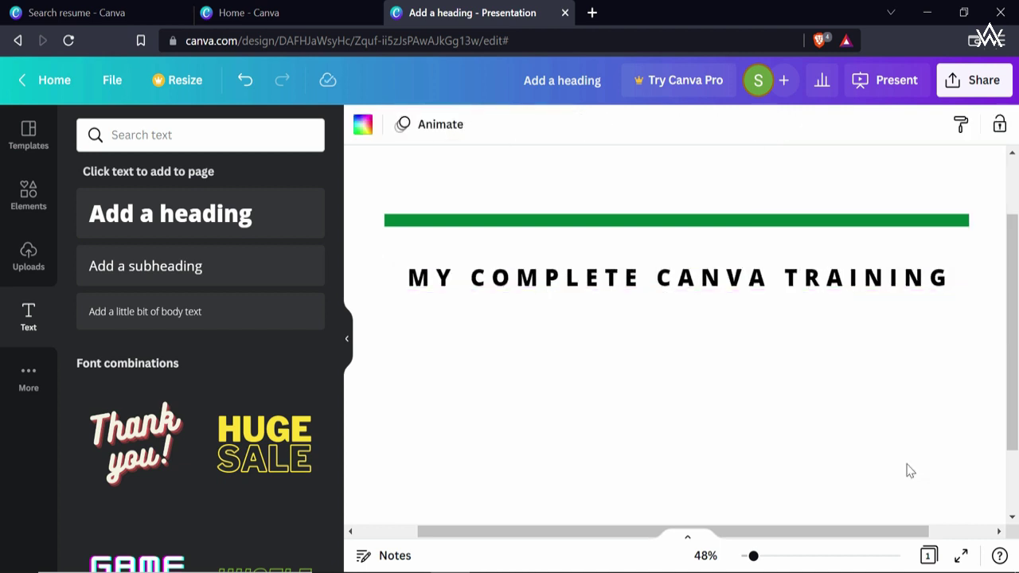
Reduce the heading's letter spacing to the lowest possible value
left_click(654, 284)
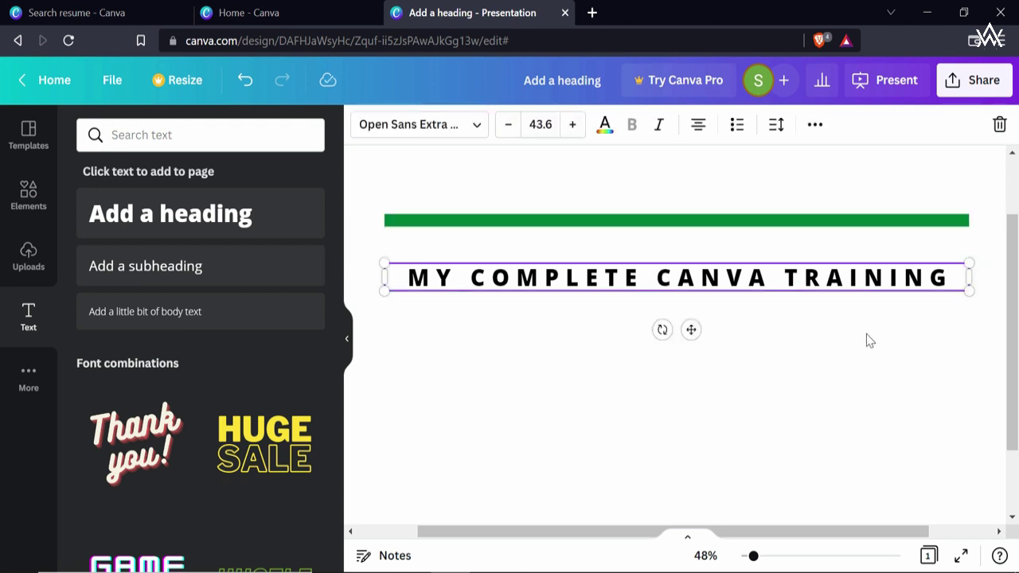
left_click(776, 124)
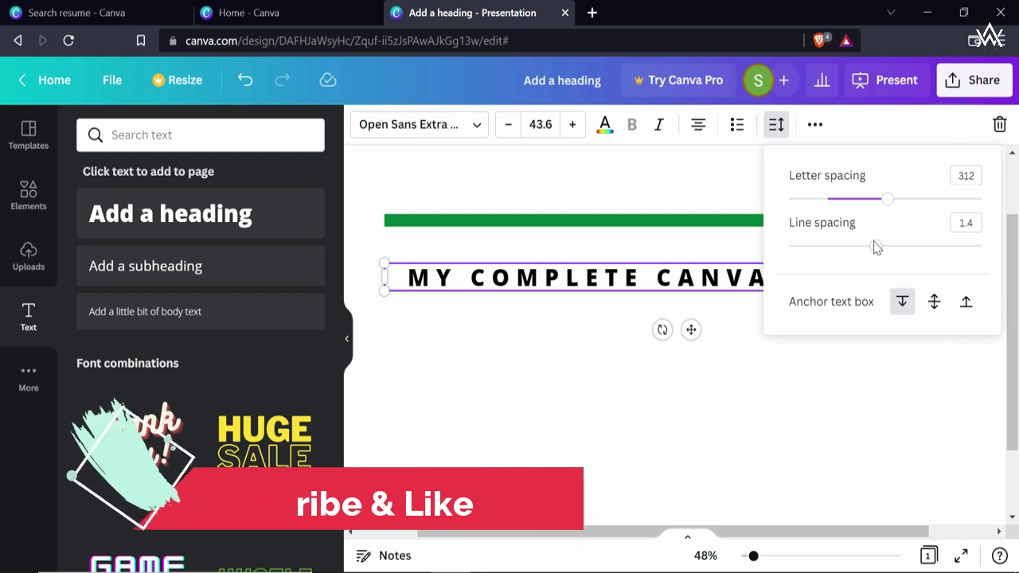
left_click_drag(887, 199, 787, 198)
left_click(735, 412)
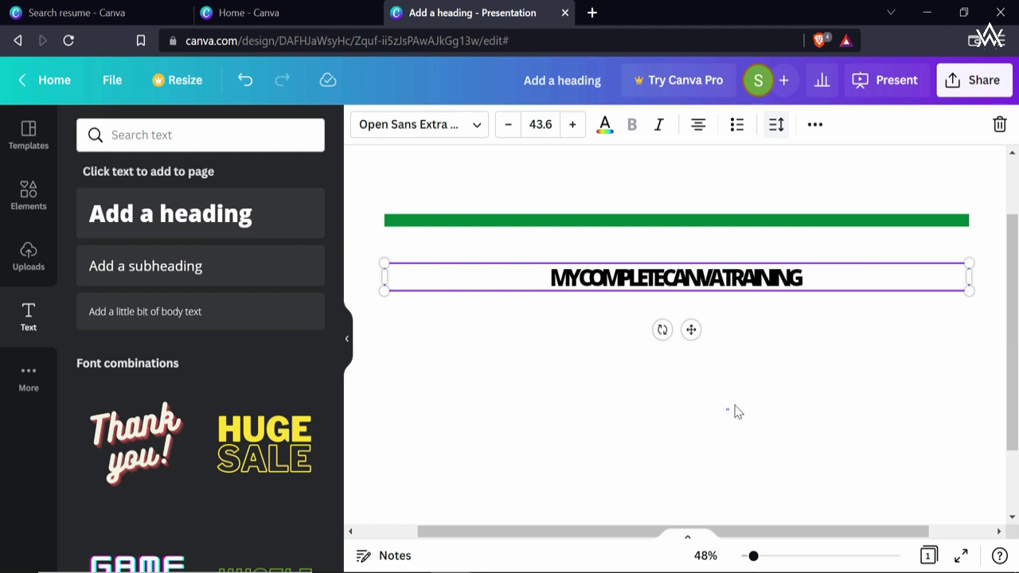
Set the heading's letter spacing to -50
left_click(721, 277)
left_click(776, 124)
left_click(818, 199)
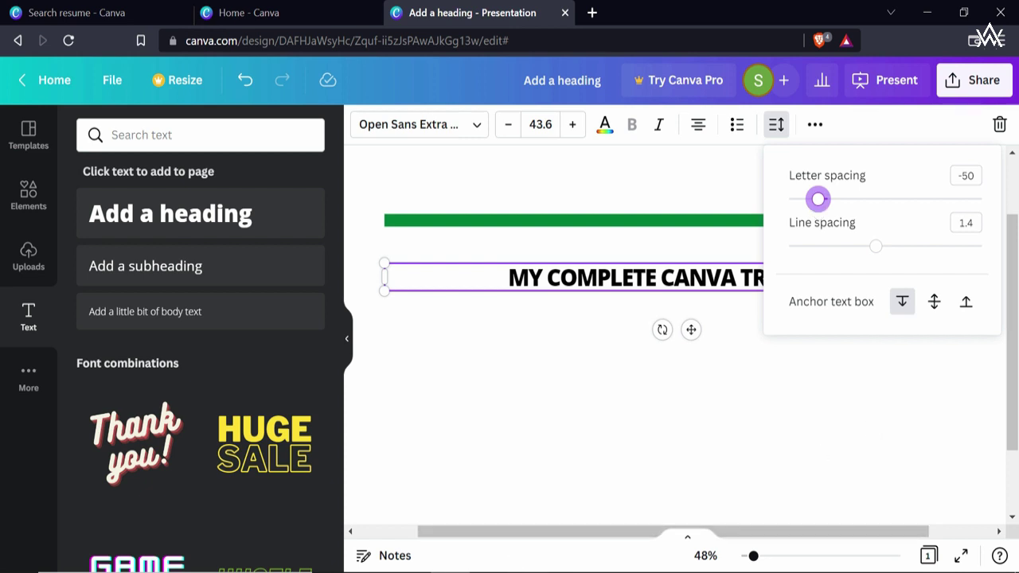
left_click(699, 293)
Increase the heading's font size to 67.6
left_click(573, 125)
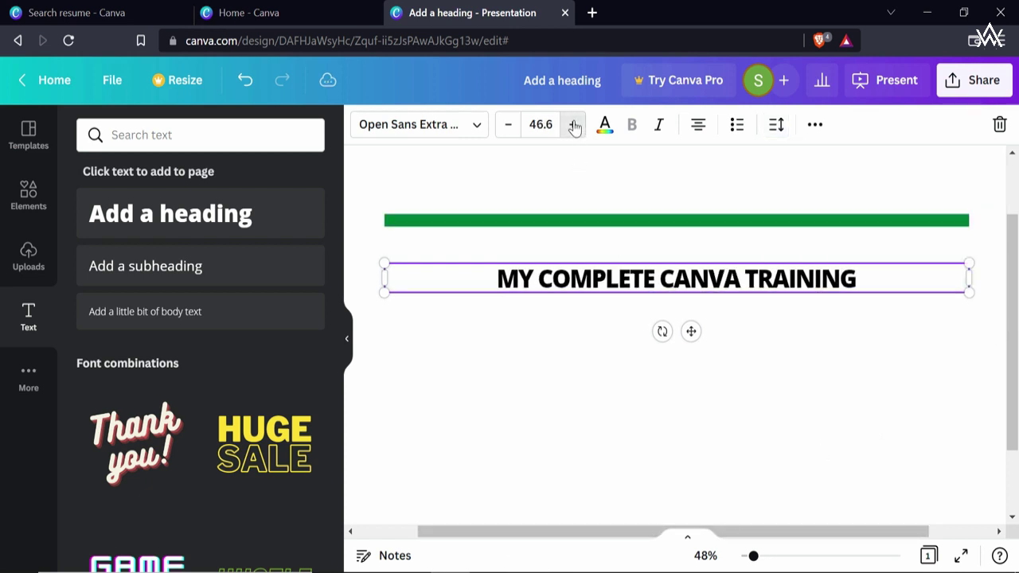
left_click(573, 125)
left_click(573, 125)
left_click(573, 125)
left_click(573, 125)
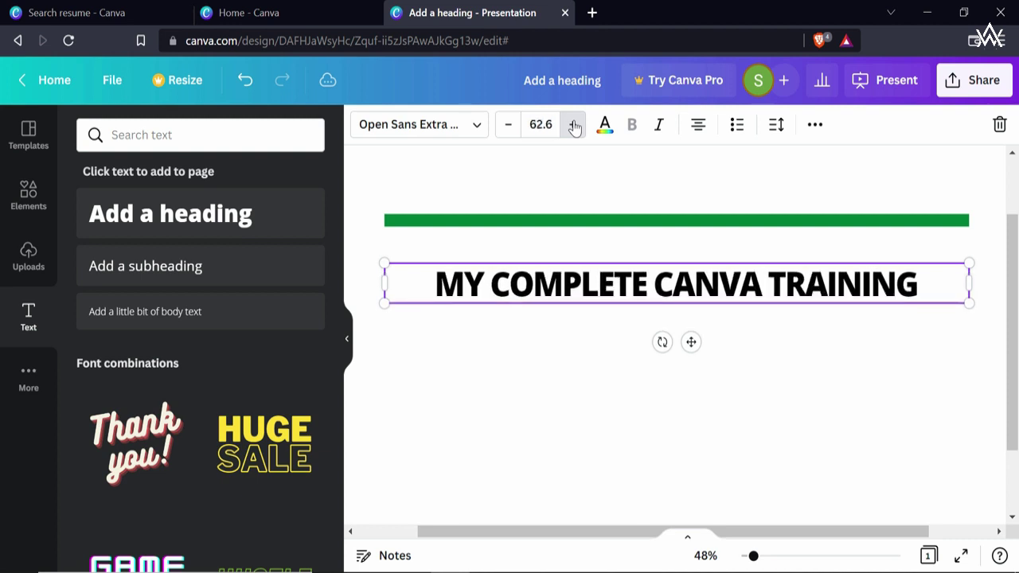
left_click(573, 125)
left_click(573, 125)
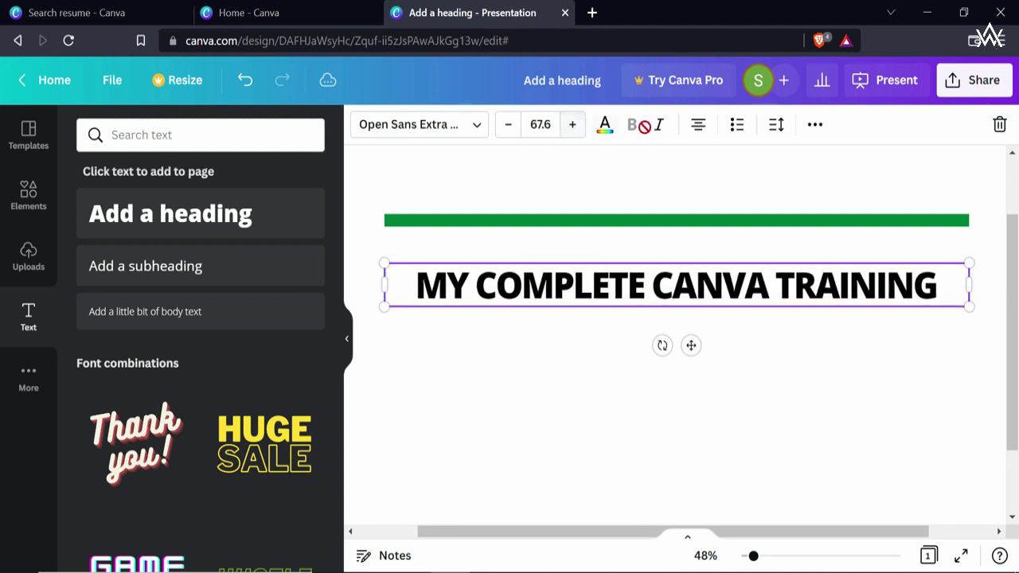
Tighten the heading's letter spacing to -64
left_click(776, 125)
left_click_drag(823, 202, 814, 199)
left_click(782, 348)
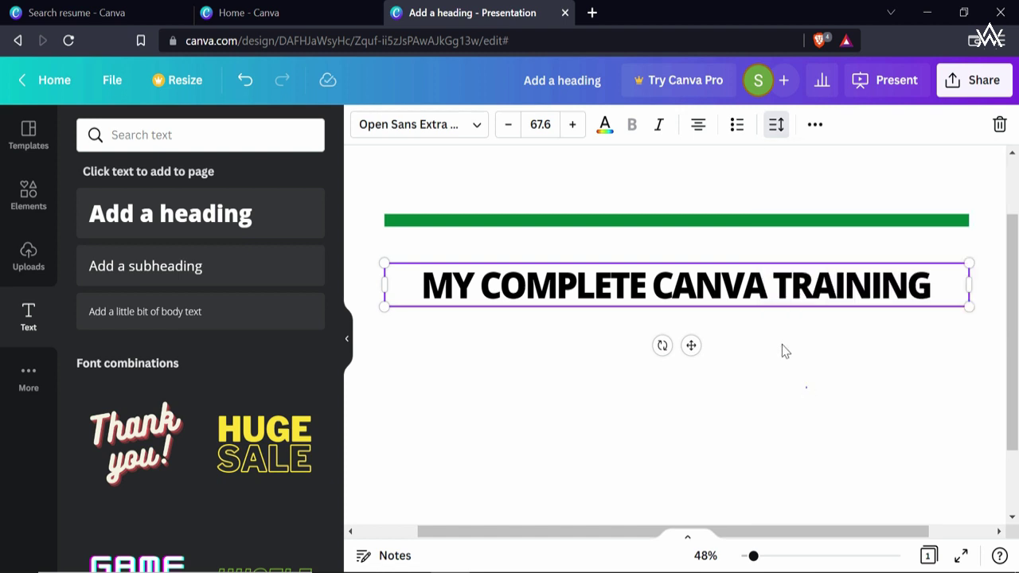
Left-align the heading's text and reset its letter spacing to 0
left_click(716, 280)
left_click(698, 127)
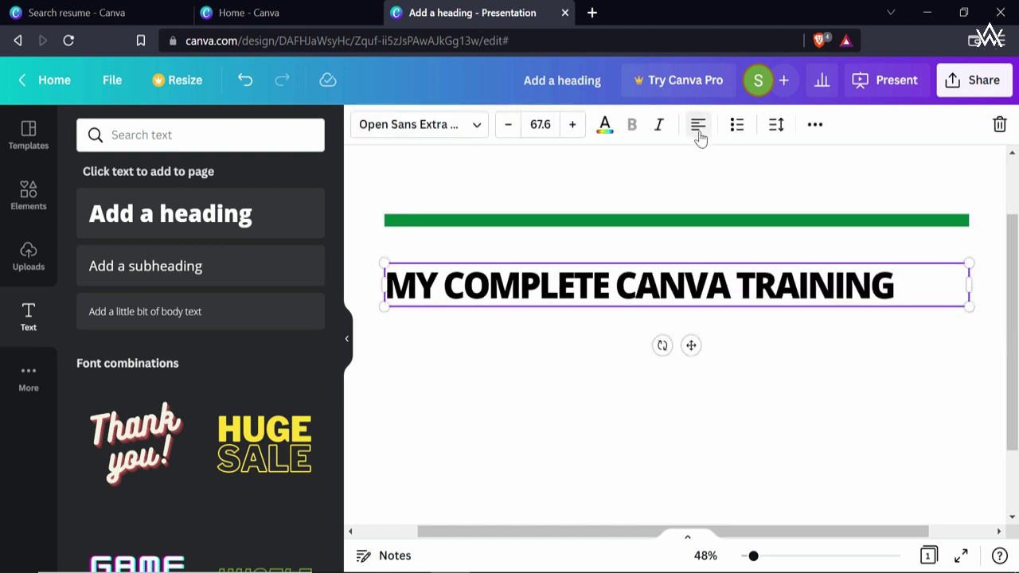
left_click(775, 127)
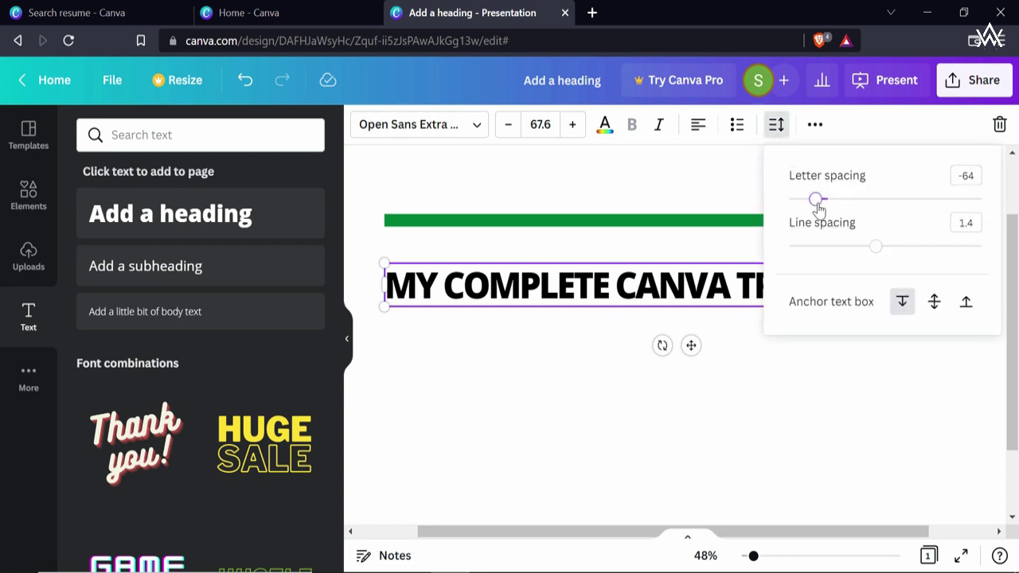
mouse_move(818, 205)
left_mouse_down()
mouse_move(839, 200)
mouse_move(828, 199)
left_mouse_up()
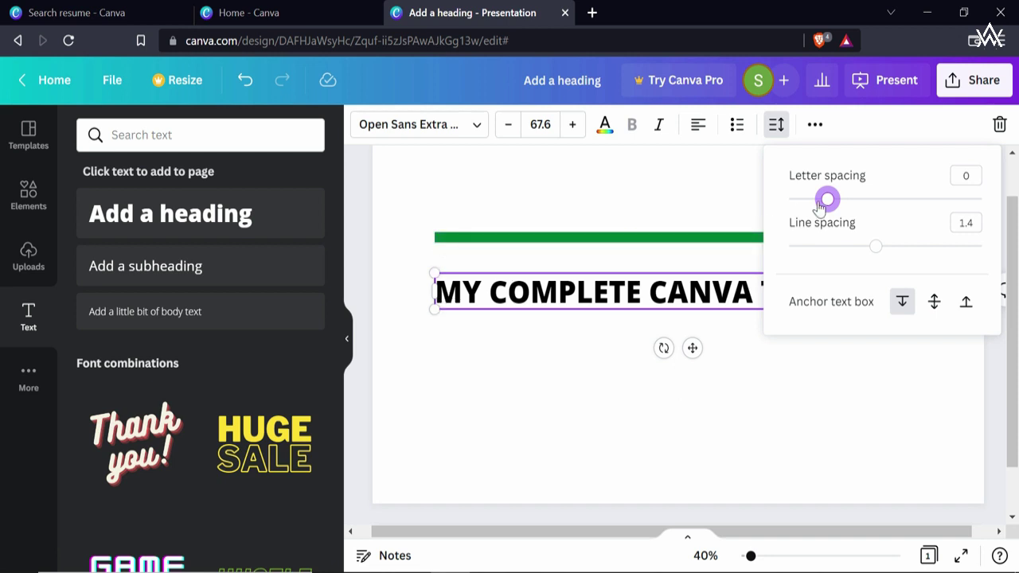
mouse_move(826, 203)
left_mouse_down()
mouse_move(835, 202)
mouse_move(826, 203)
left_mouse_up()
Try centered and right alignment on the heading's text and tighten its letter spacing to -42
left_click(696, 127)
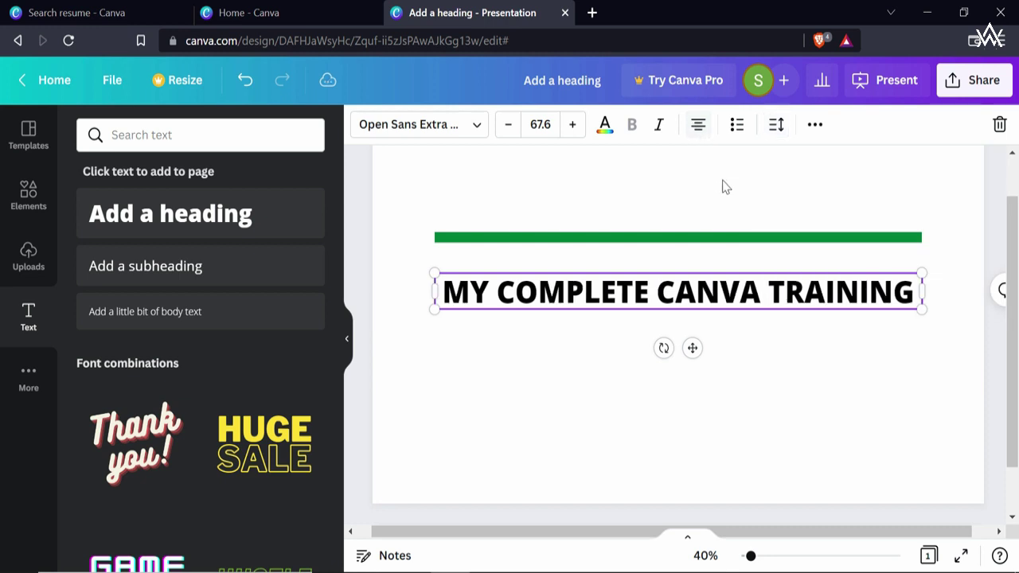
left_click(699, 129)
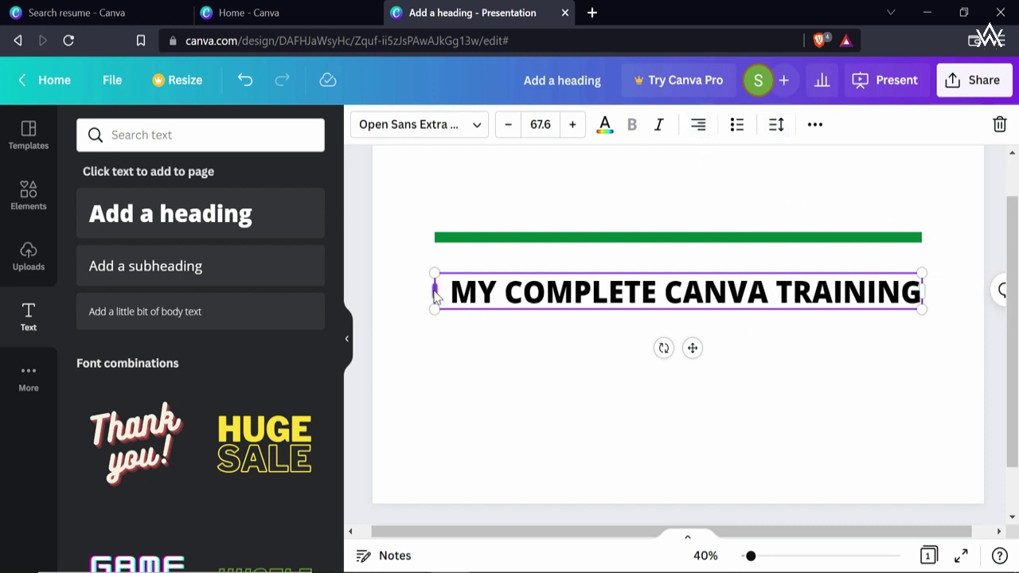
left_click(781, 127)
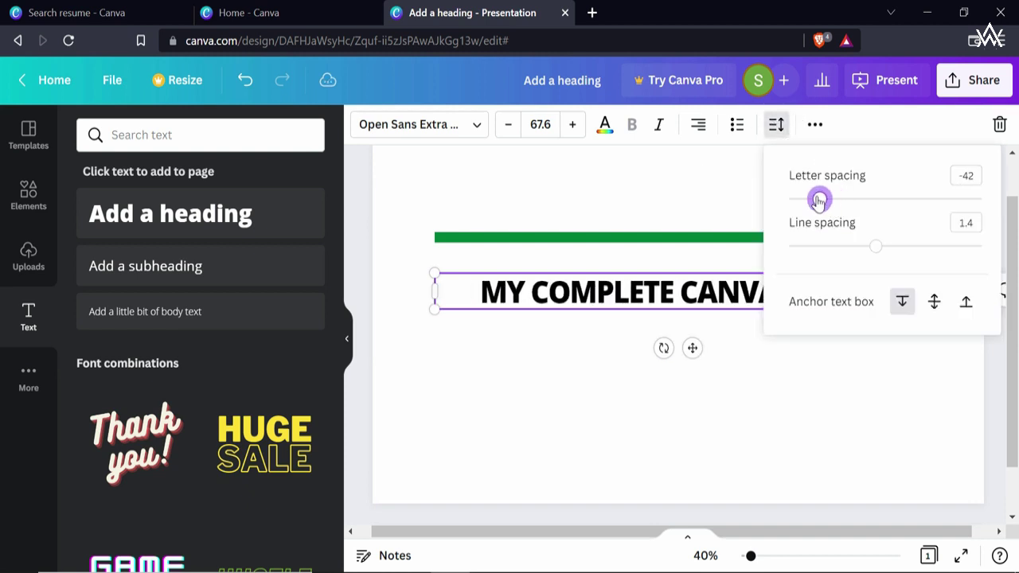
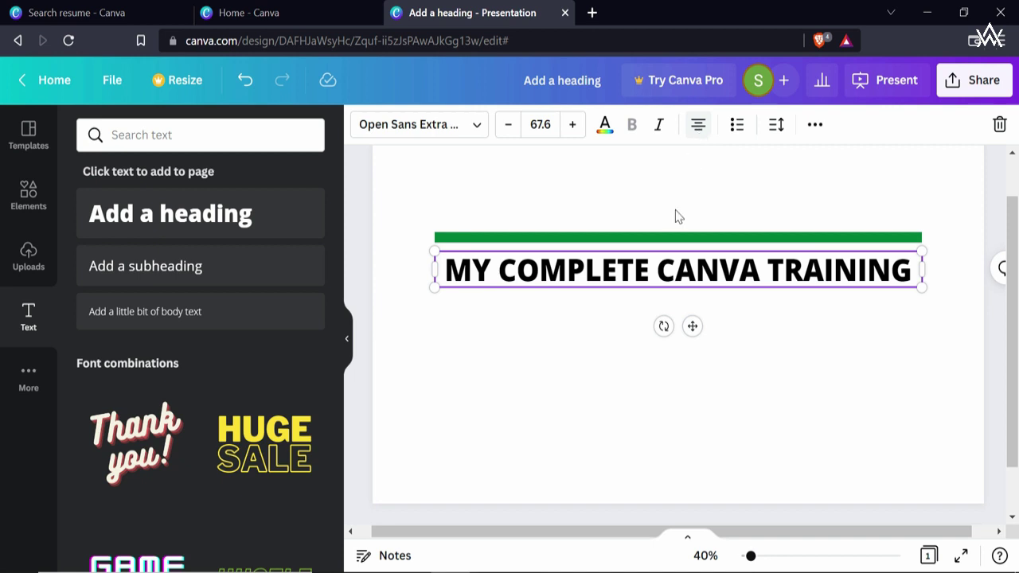
Adjust the heading's letter spacing so the centered text spans the full length of the green line
left_click(796, 349)
left_click(853, 280)
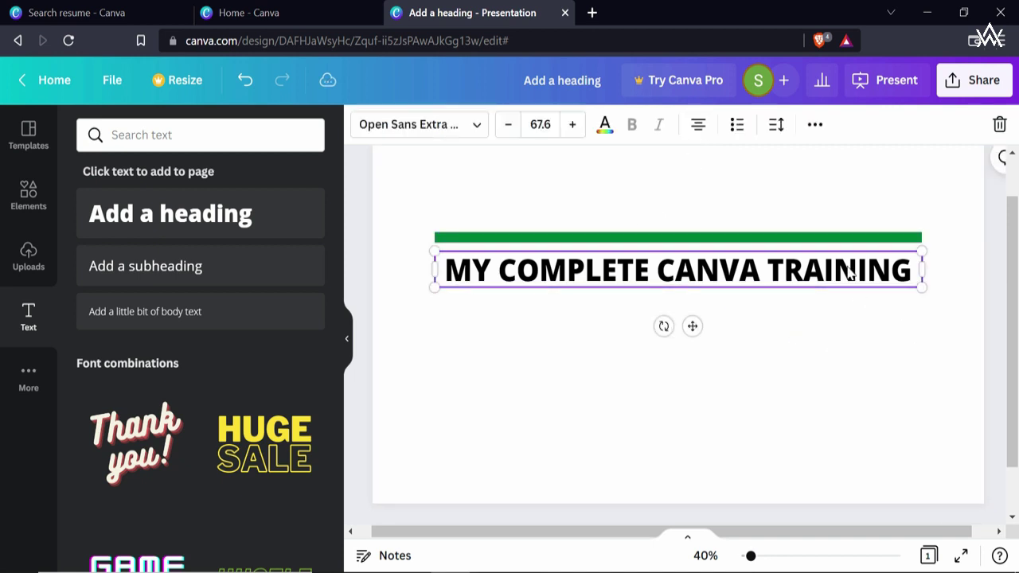
left_click(777, 126)
left_click(828, 204)
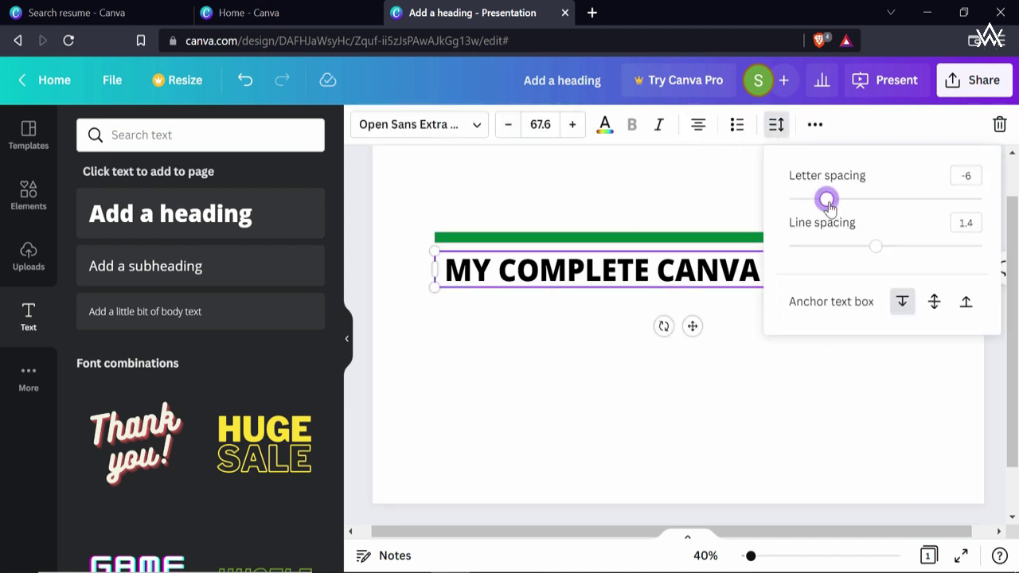
left_click(858, 355)
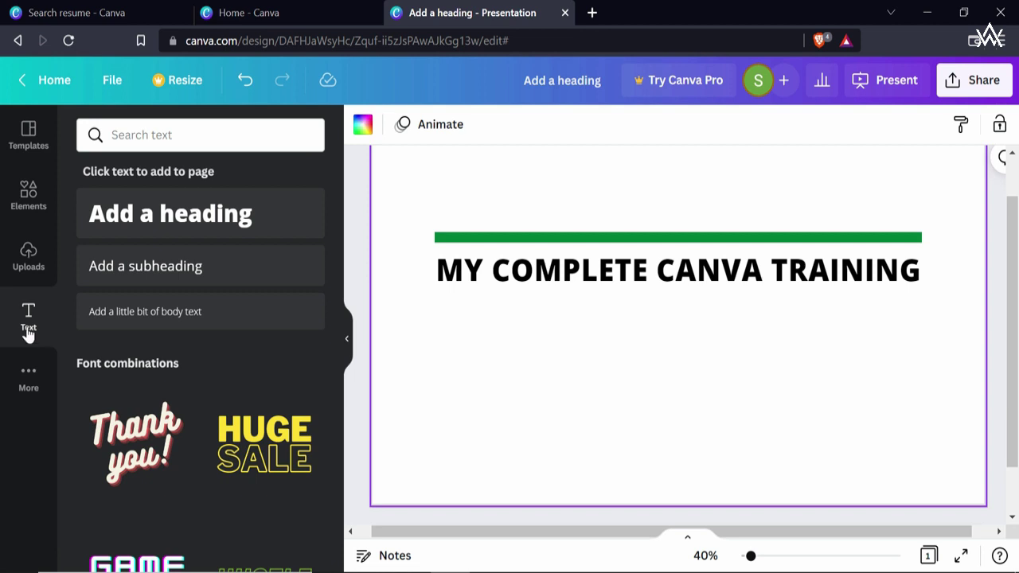
Add a subheading below the heading with the text "The Advance Level"
left_click(190, 280)
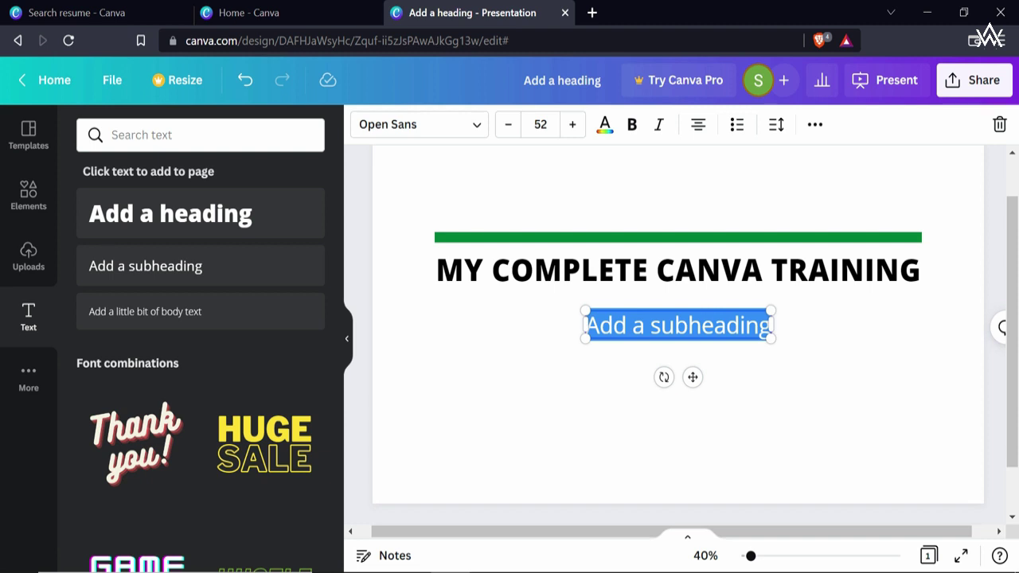
type("The Advance Level")
left_click(705, 348)
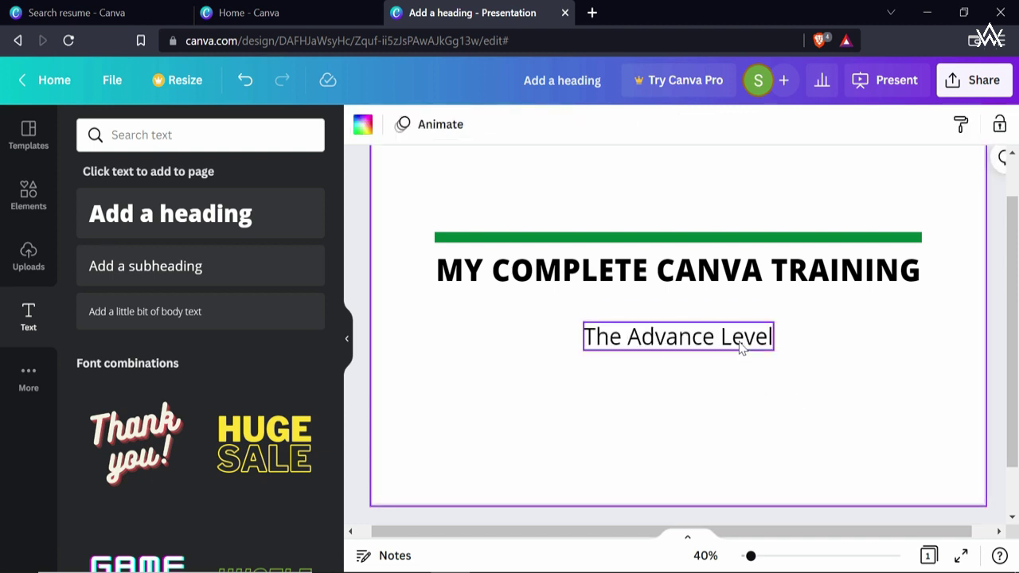
Widen the subheading's letter spacing until it matches the heading's width, and move it up close beneath the heading
left_click(741, 350)
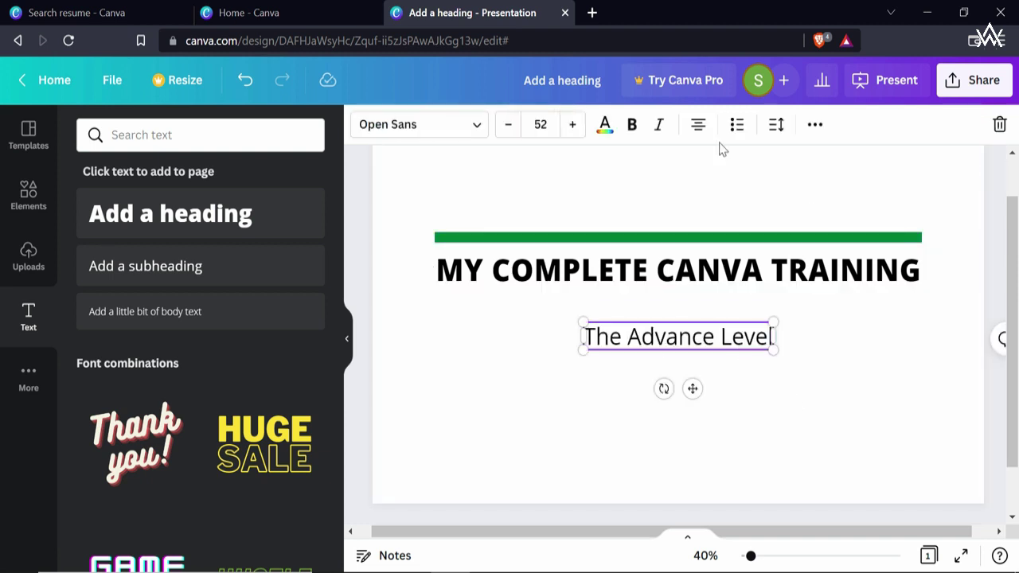
left_click(775, 125)
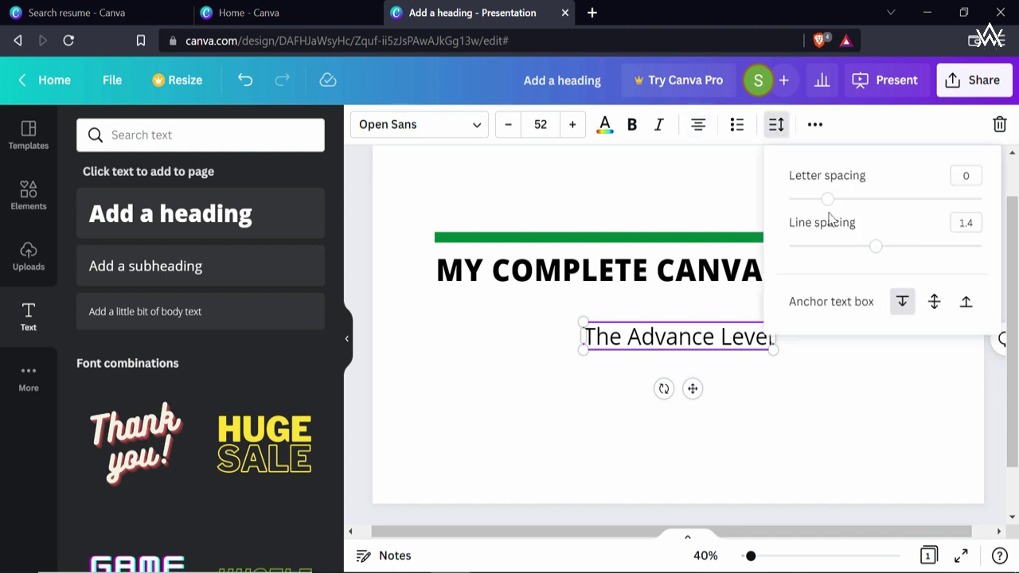
left_click_drag(828, 199, 974, 199)
mouse_move(766, 337)
left_mouse_down()
mouse_move(769, 294)
mouse_move(762, 318)
left_mouse_up()
left_click(848, 338)
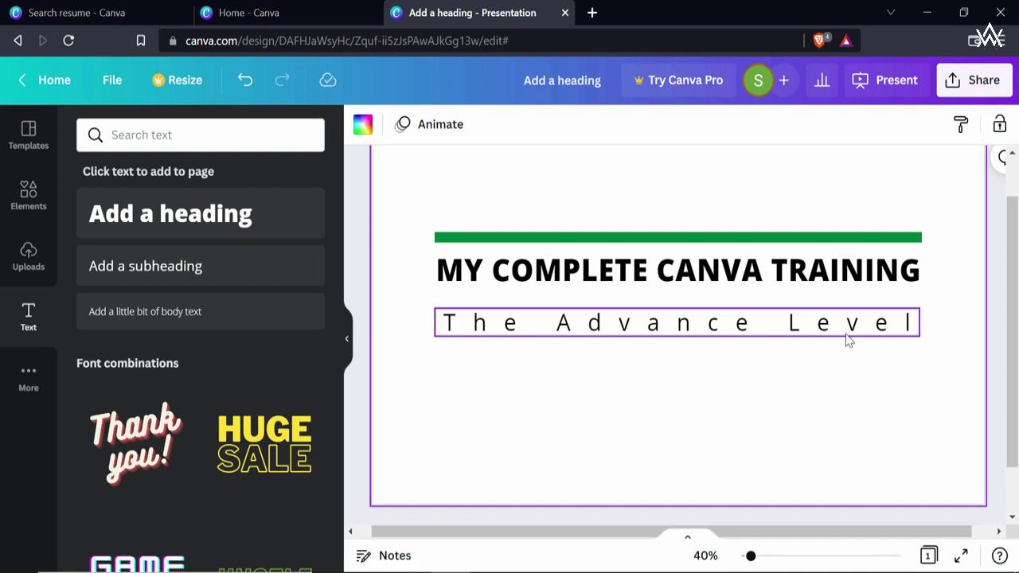